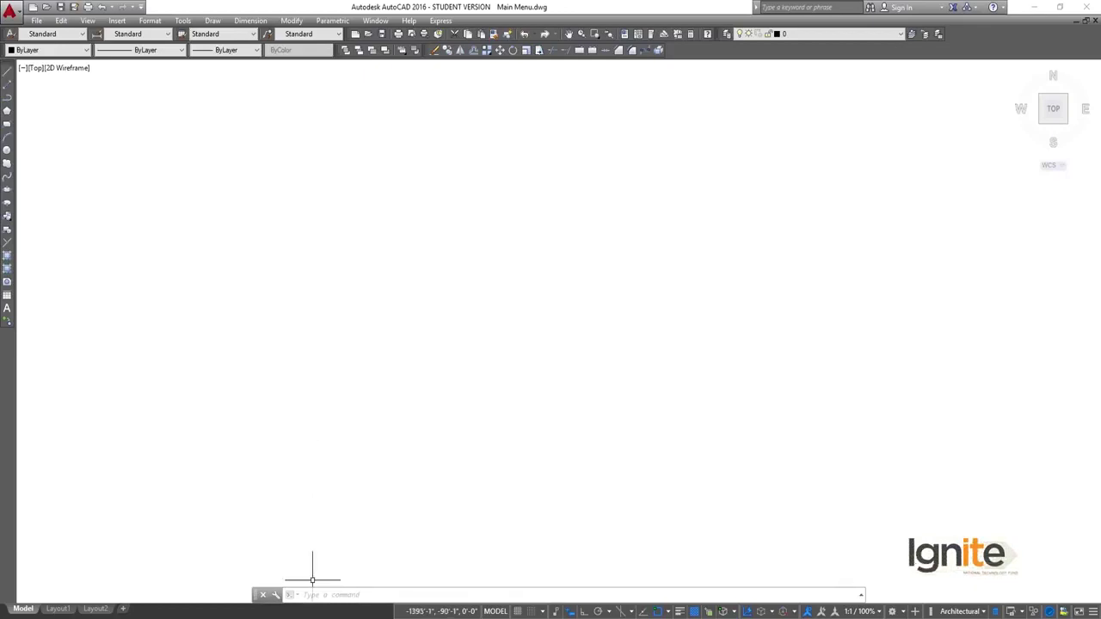
Switch to File Explorer and open New Volume (D:)
mouse_move(295, 618)
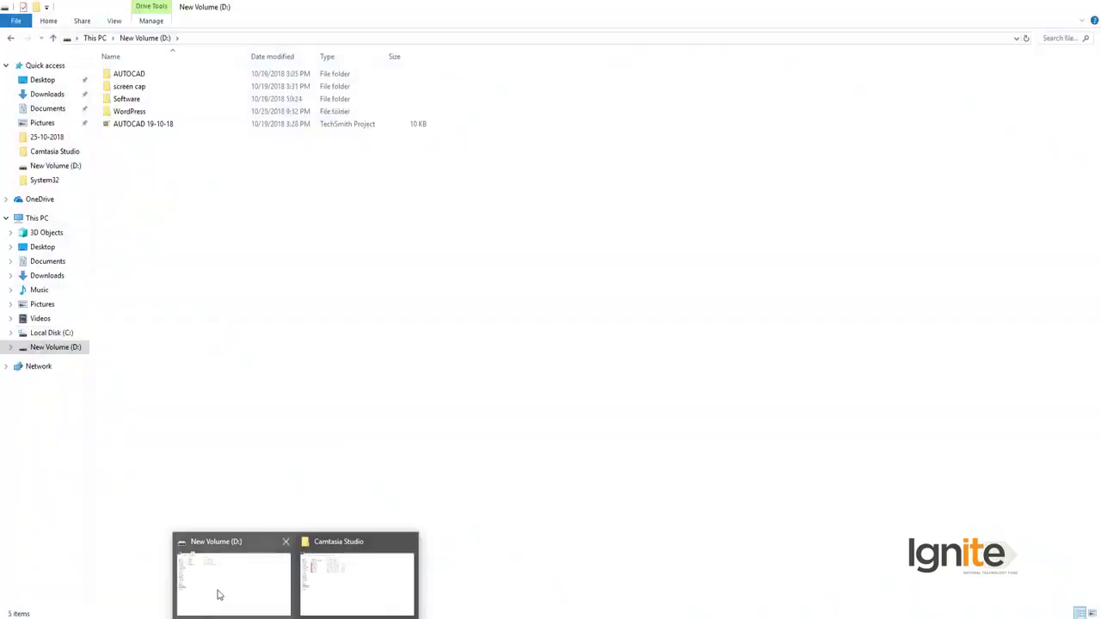
left_click(218, 595)
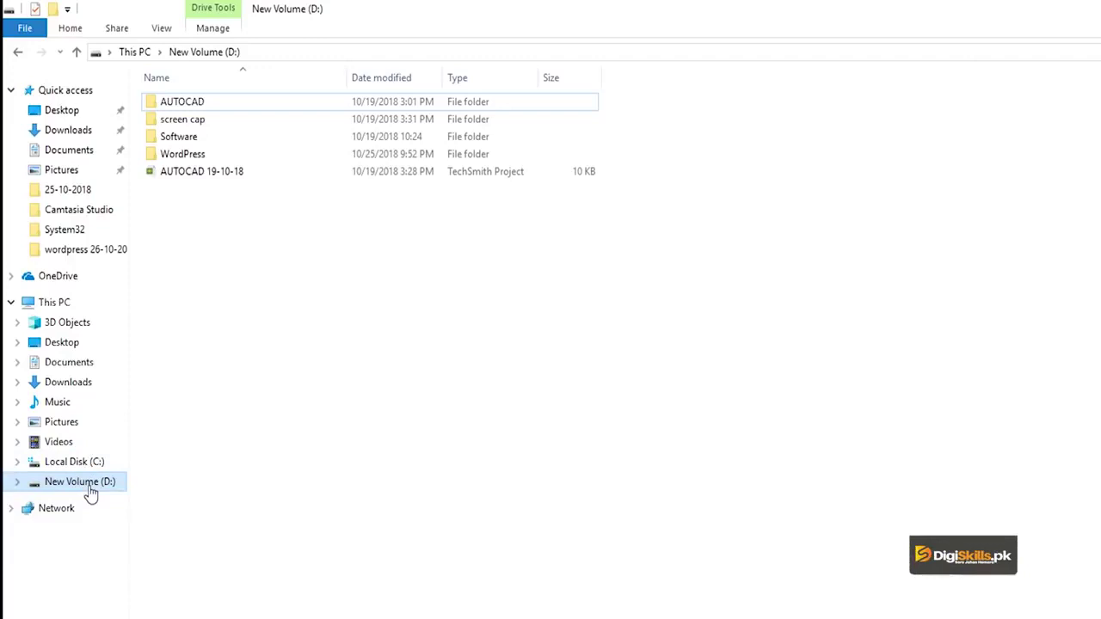
right_click(216, 318)
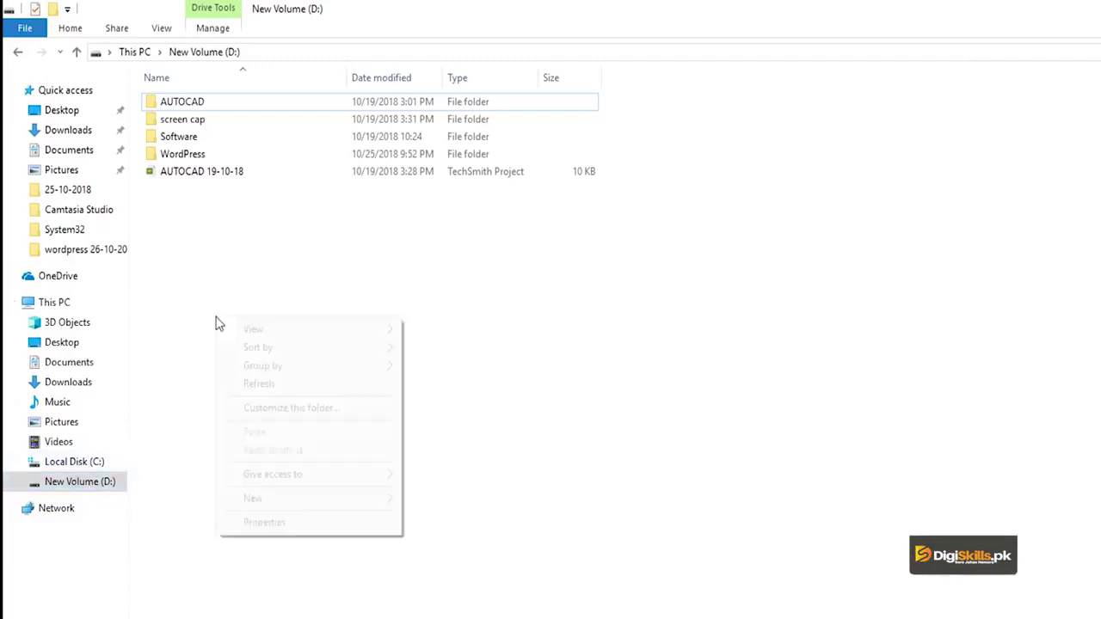
mouse_move(320, 507)
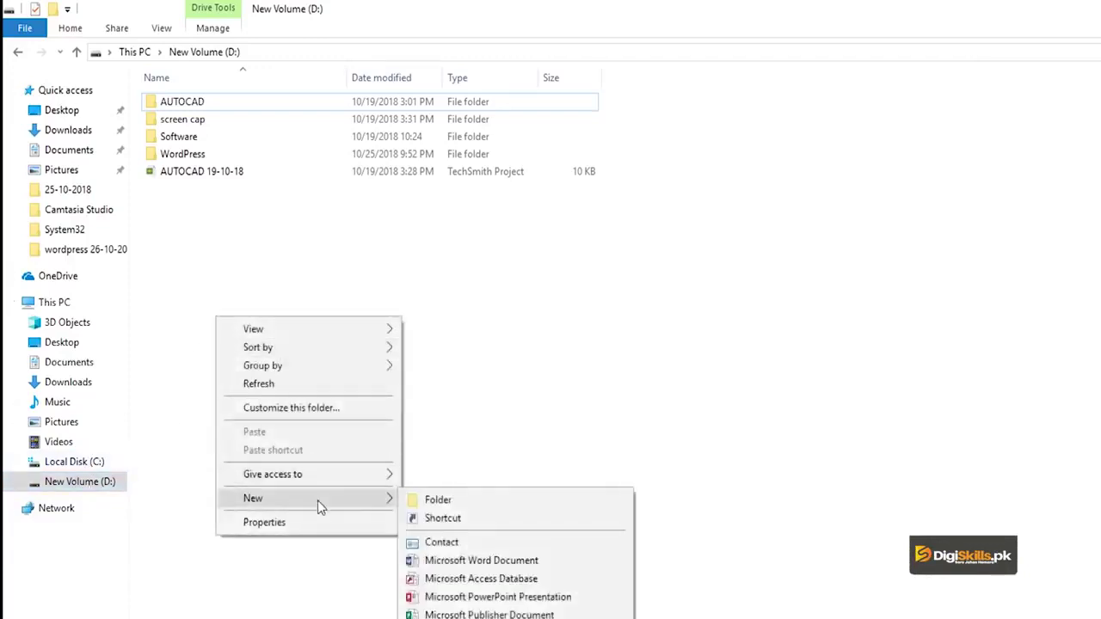
left_click(102, 488)
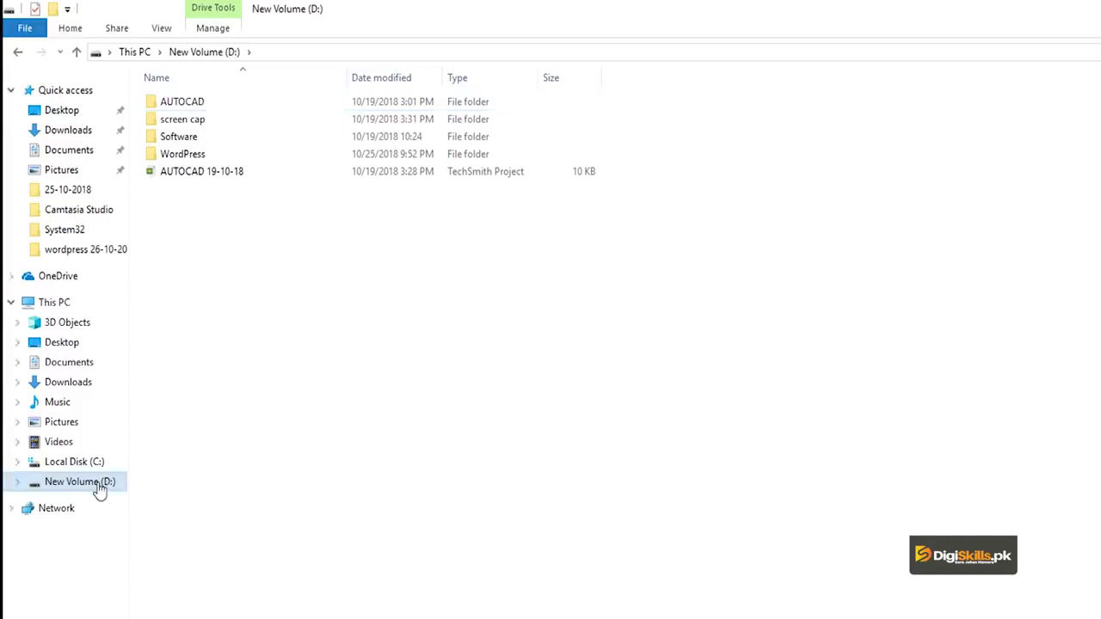
Create a new folder named AUTOCADFILES on New Volume (D:)
right_click(288, 341)
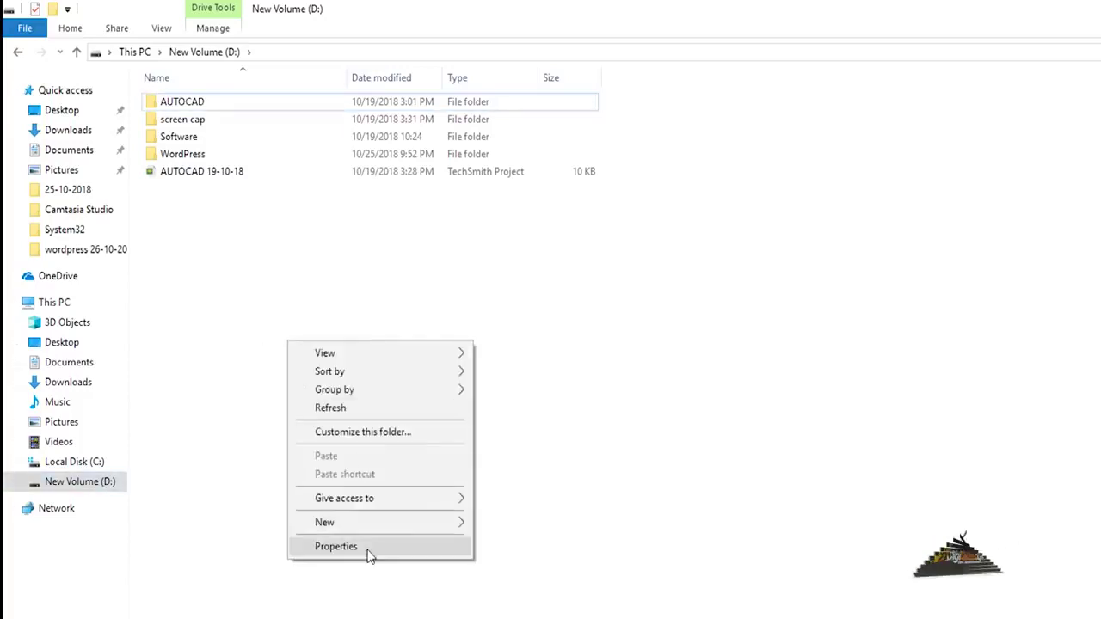
mouse_move(433, 533)
left_click(565, 523)
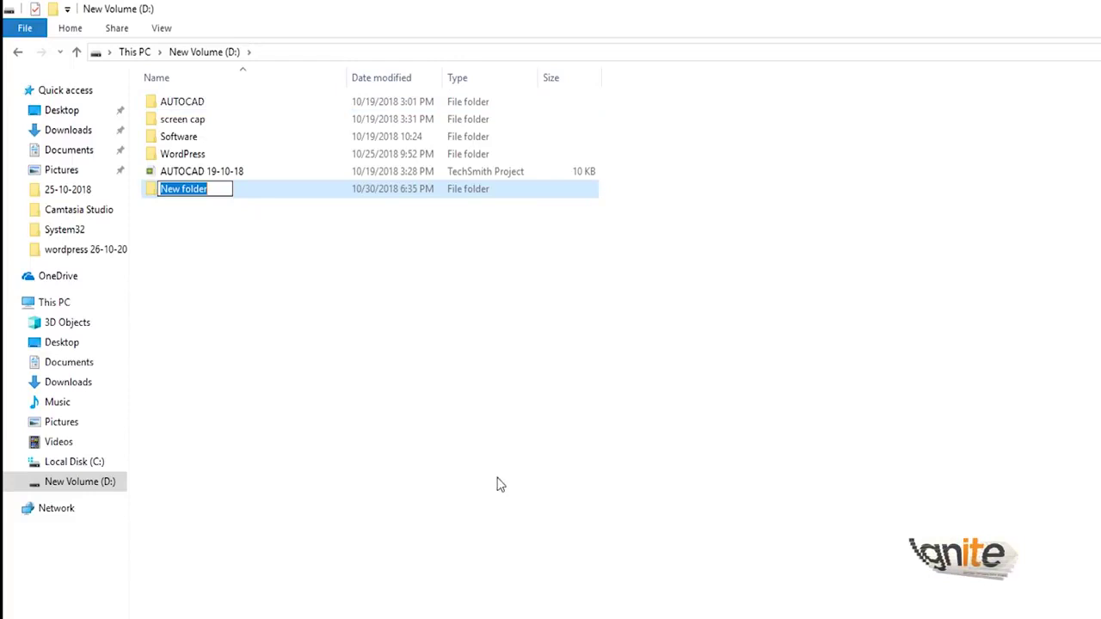
key("BackSpace")
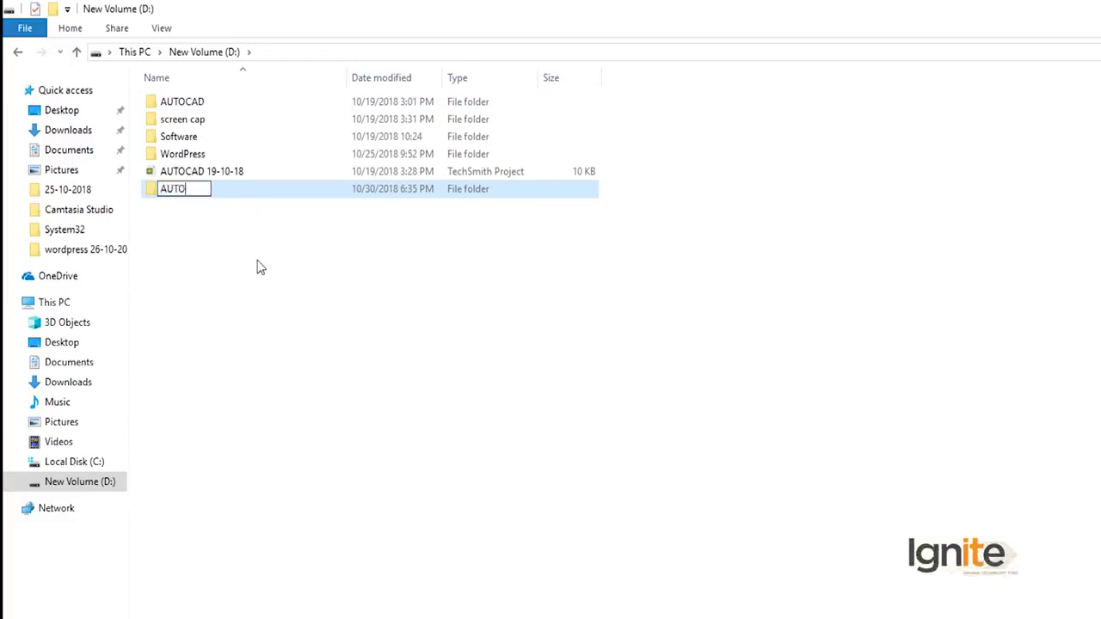
type("AUTOCADFILES")
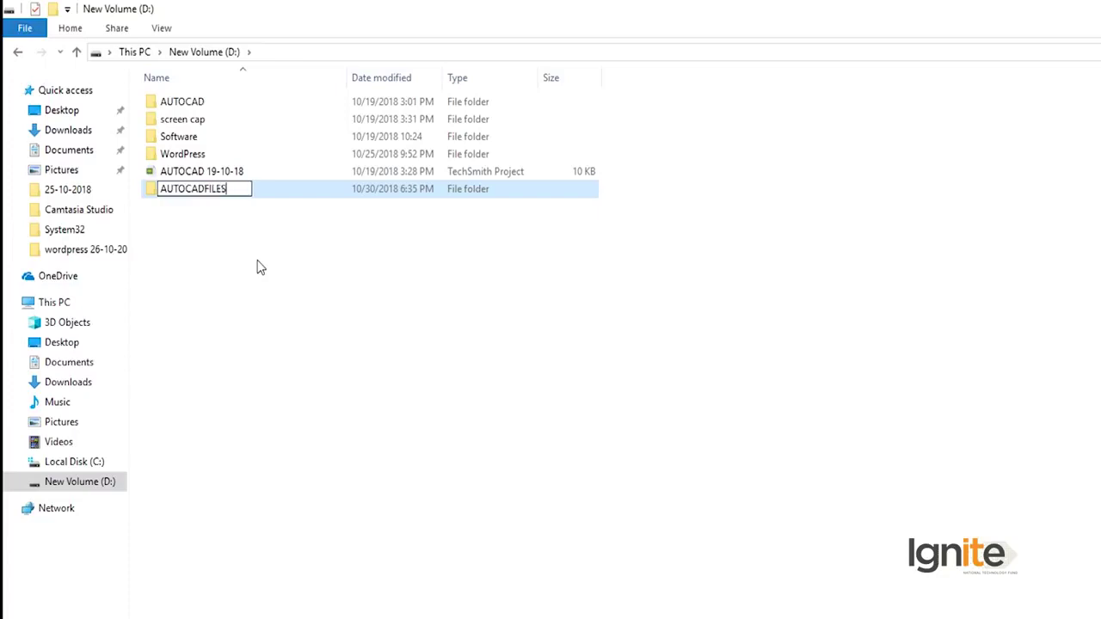
key("Return")
Create a subfolder named 20-10-2018 inside the AUTOCADFILES folder and open it
double_click(263, 191)
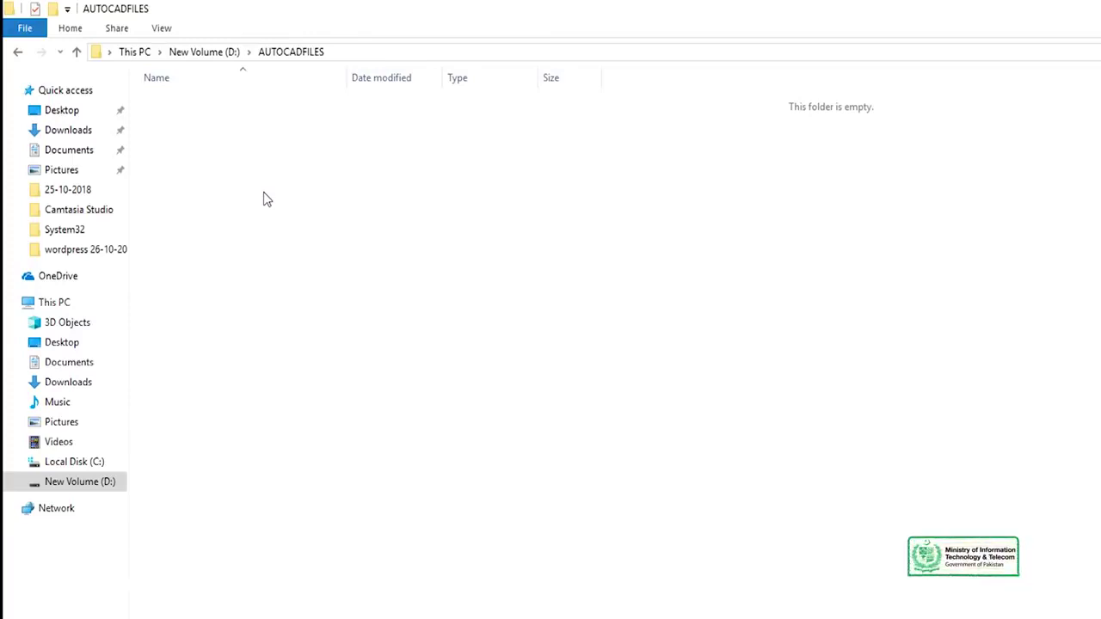
right_click(243, 128)
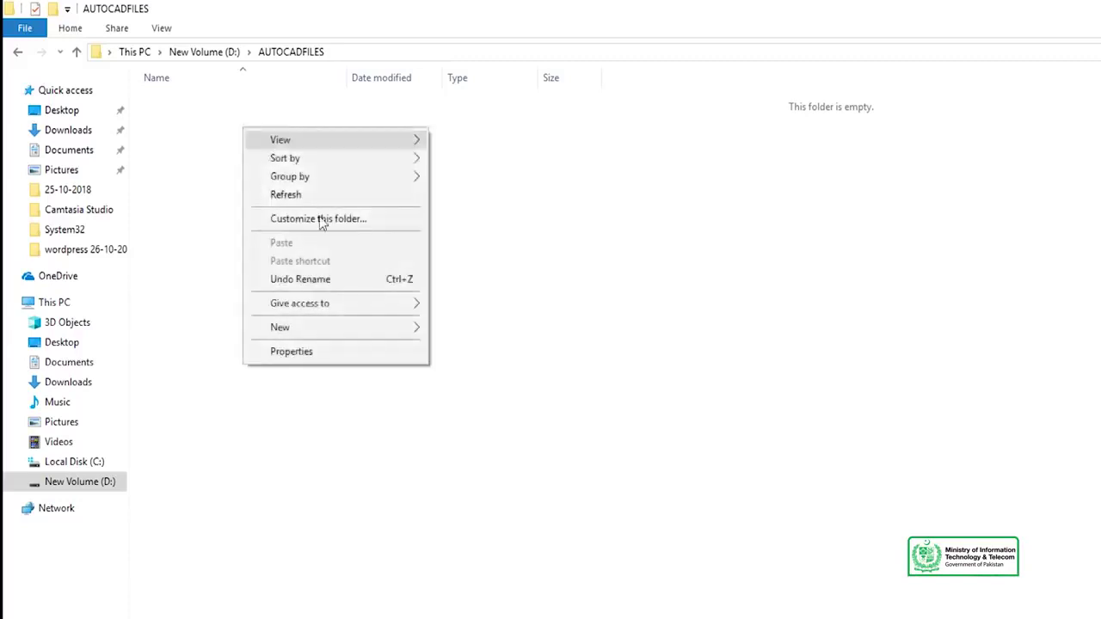
mouse_move(422, 326)
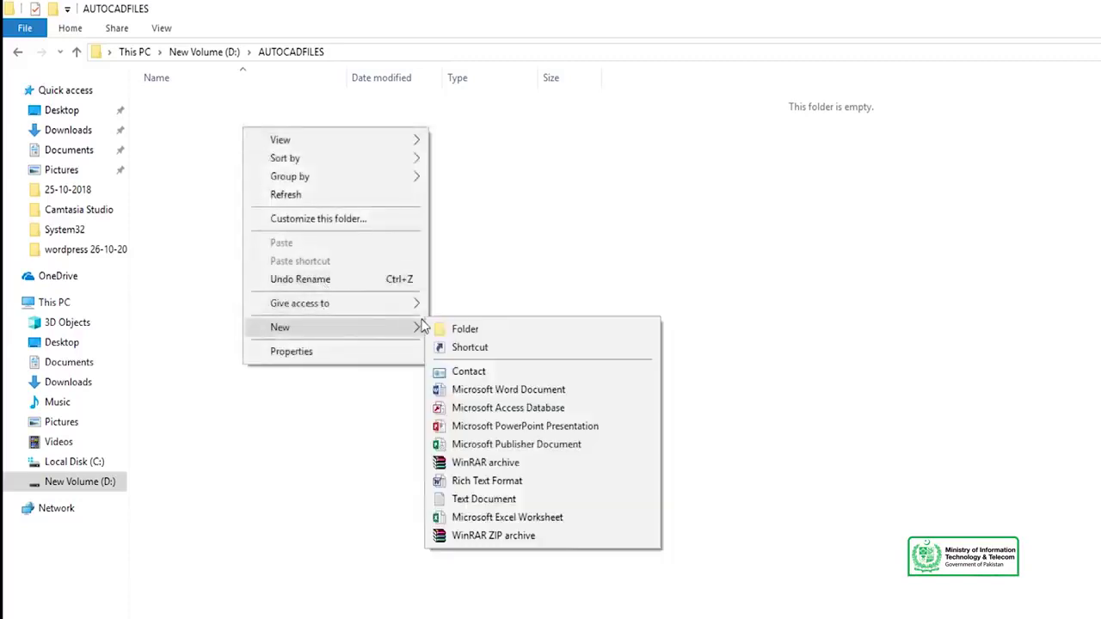
left_click(488, 329)
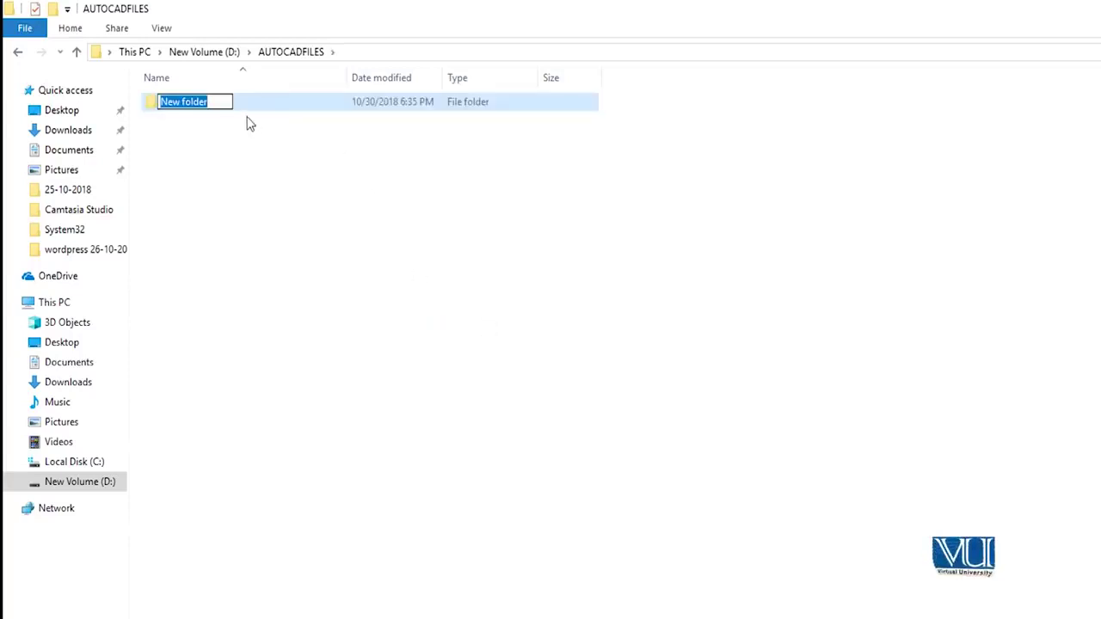
type("29")
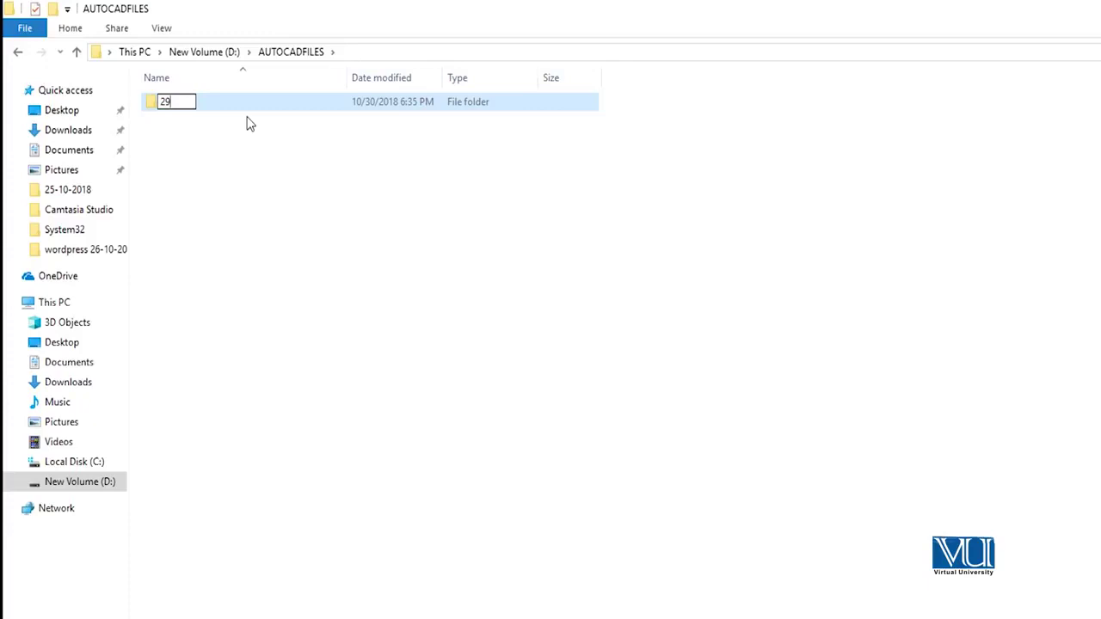
key("BackSpace")
key("BackSpace")
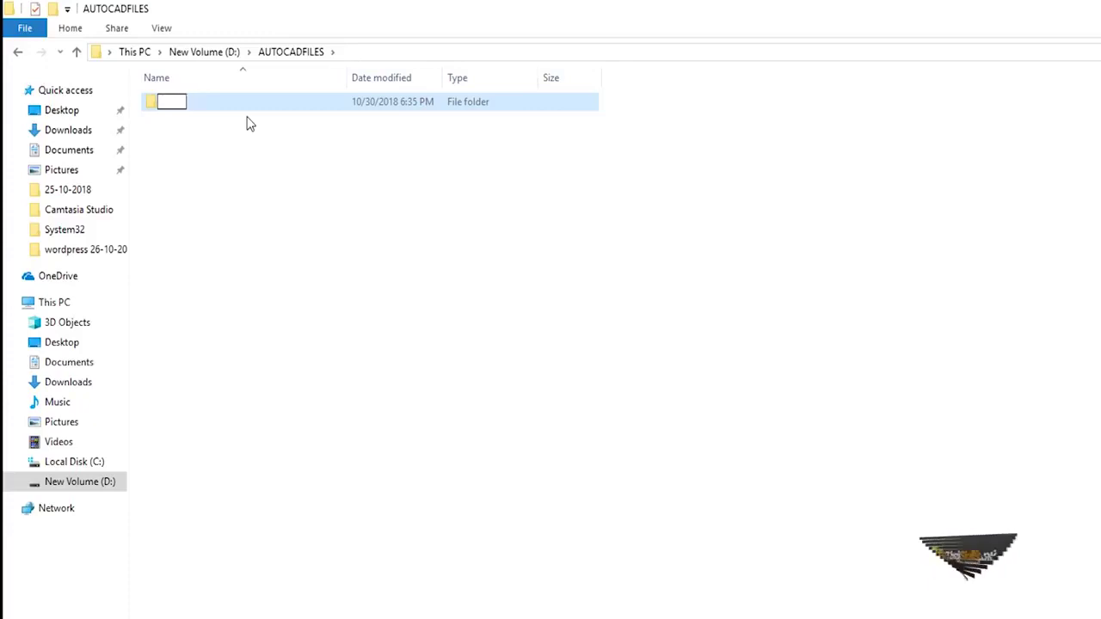
type("20-1")
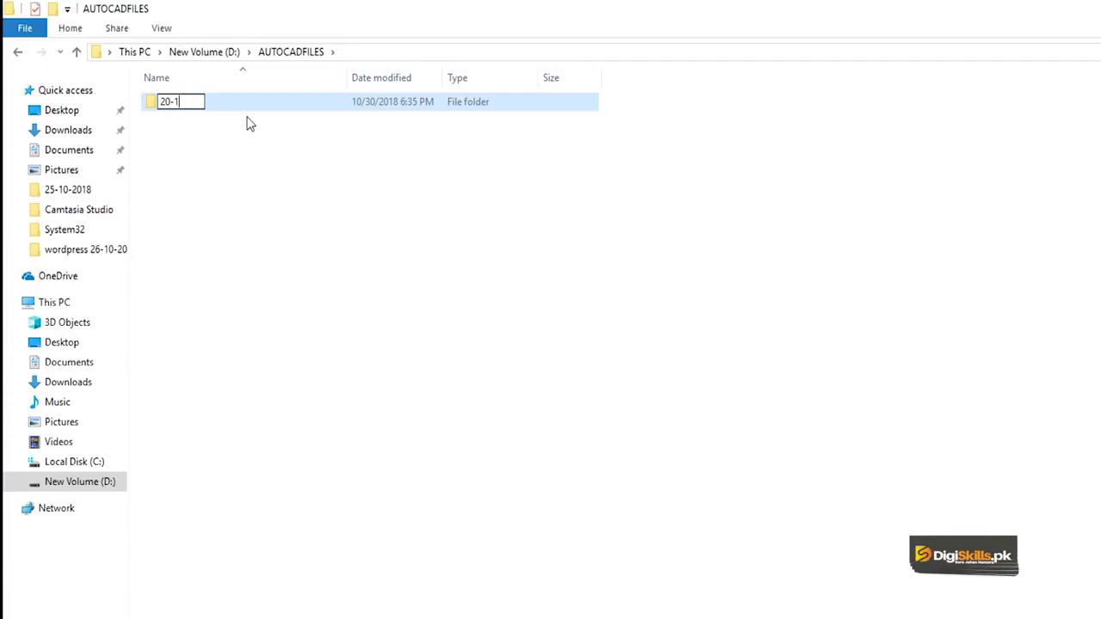
type("0-201")
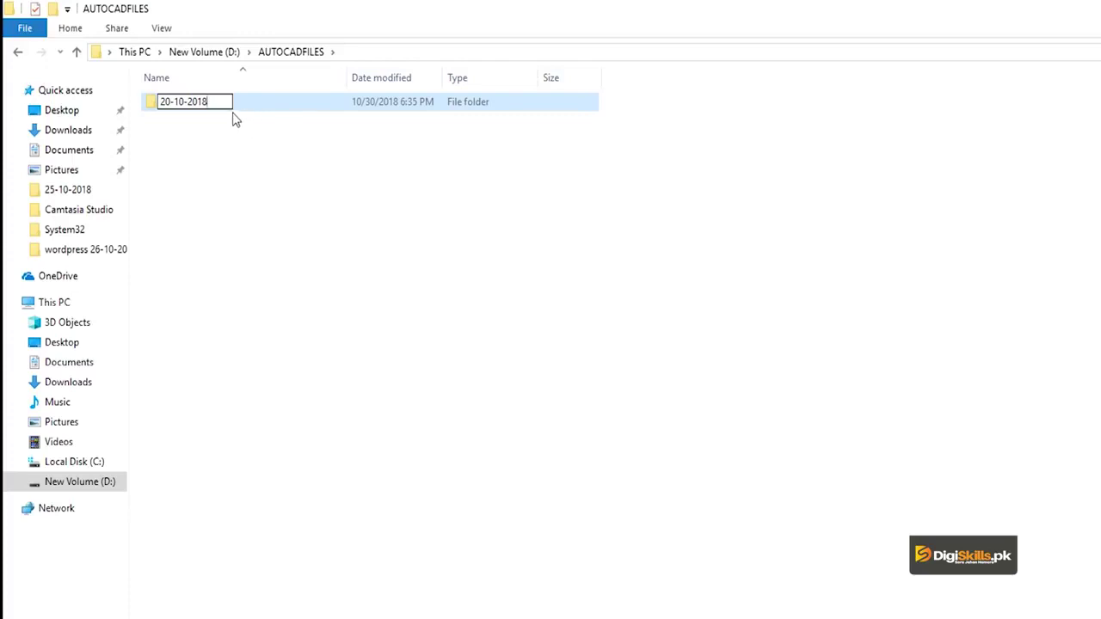
type("8")
left_click(254, 129)
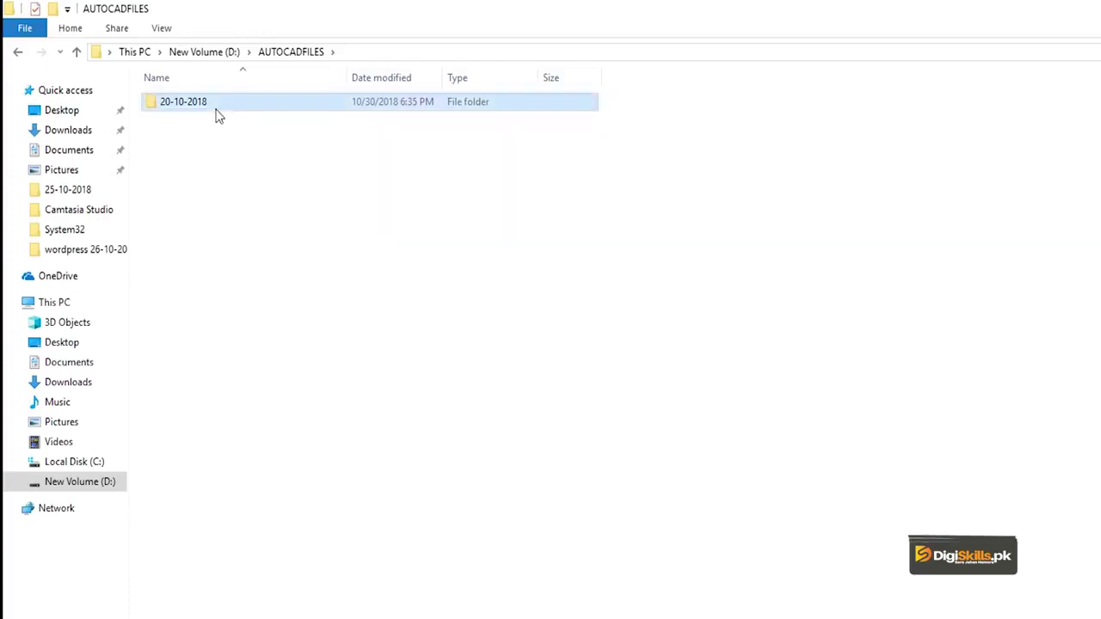
double_click(215, 105)
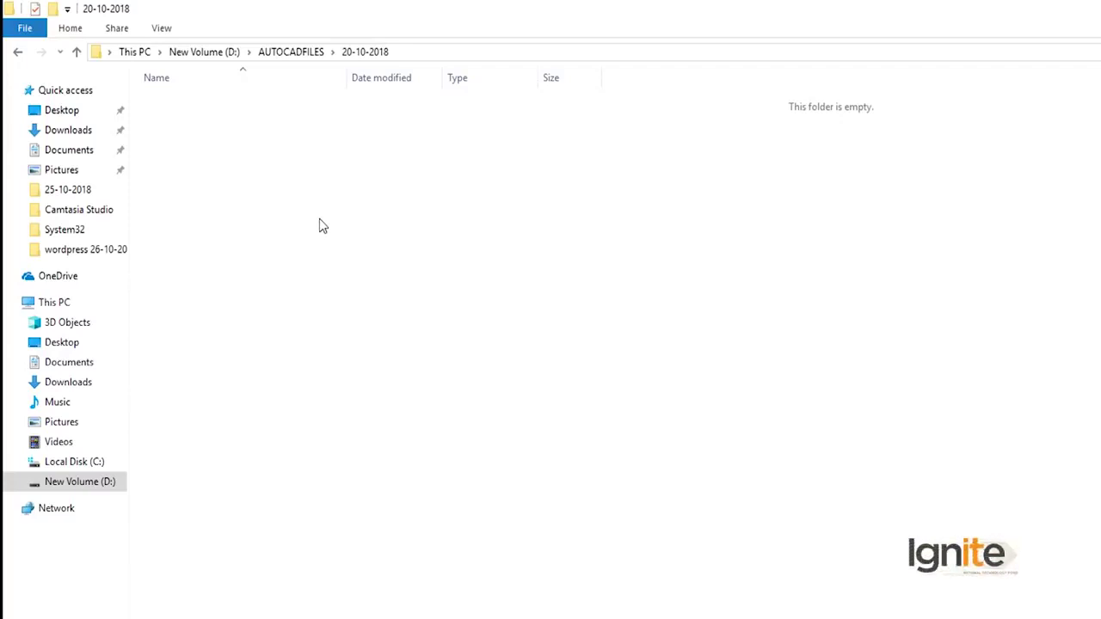
Switch to the Main Menu.dwg drawing in AutoCAD and start the Save As command
mouse_move(407, 618)
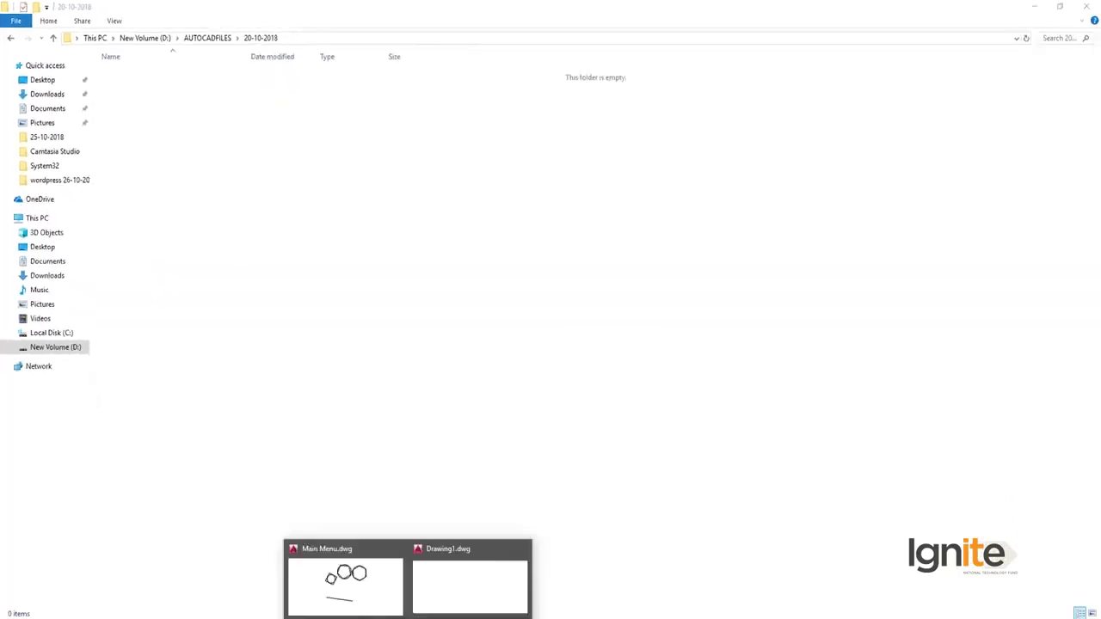
left_click(343, 581)
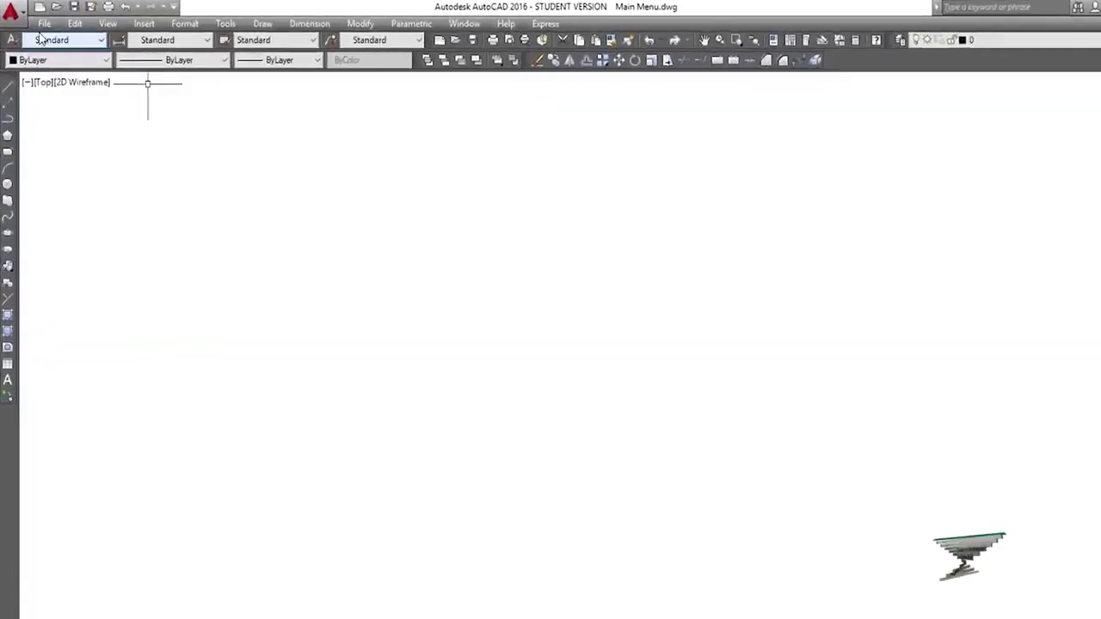
left_click(43, 23)
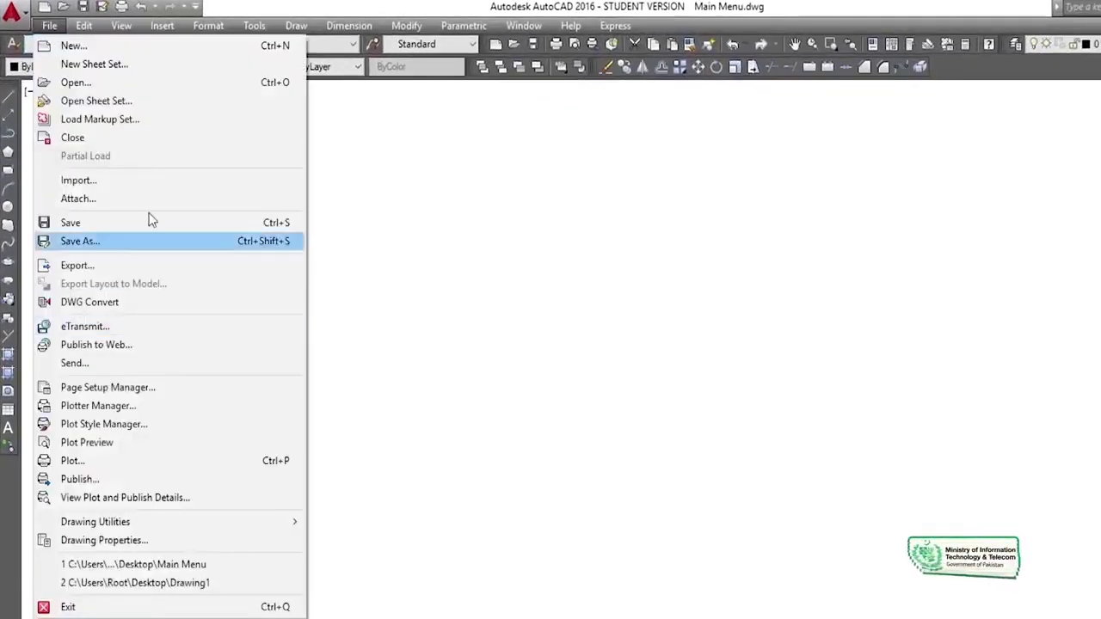
left_click(570, 25)
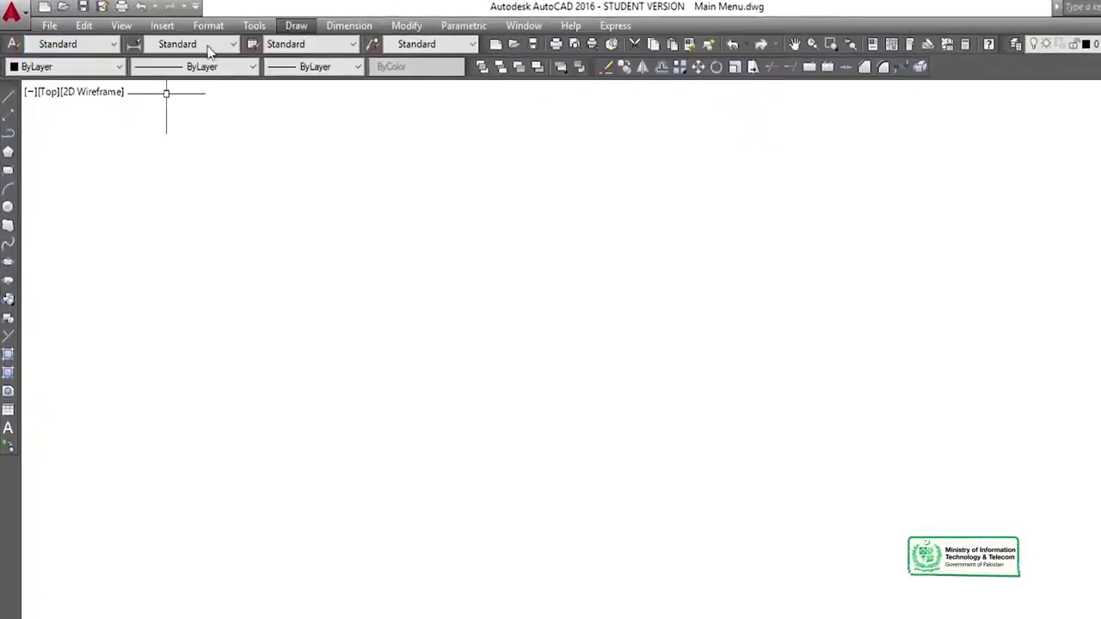
left_click(254, 25)
mouse_move(49, 23)
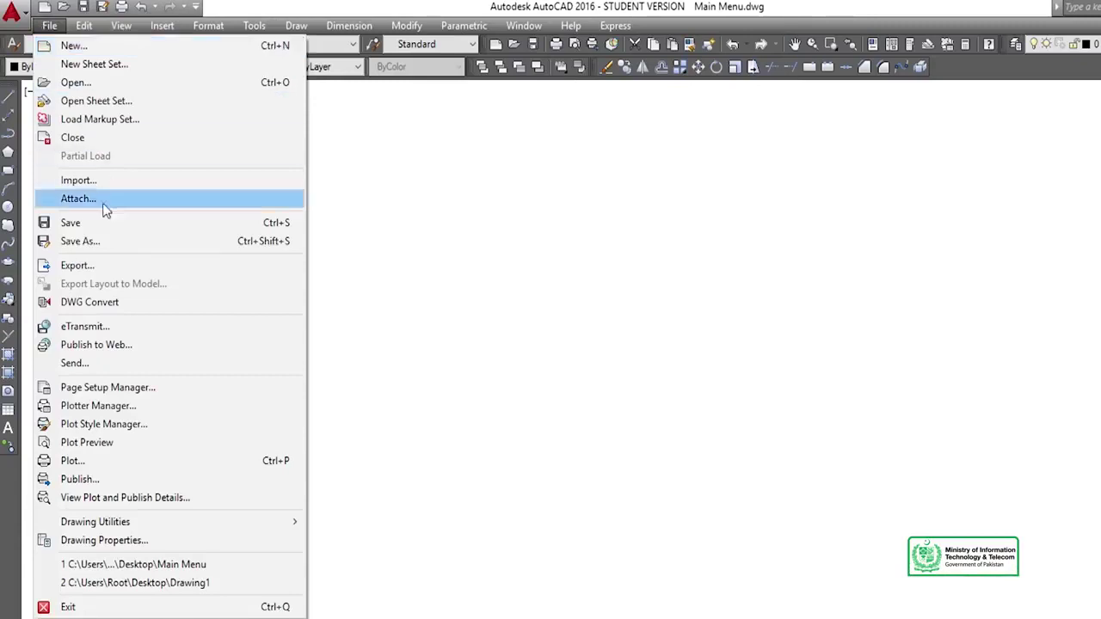
left_click(83, 241)
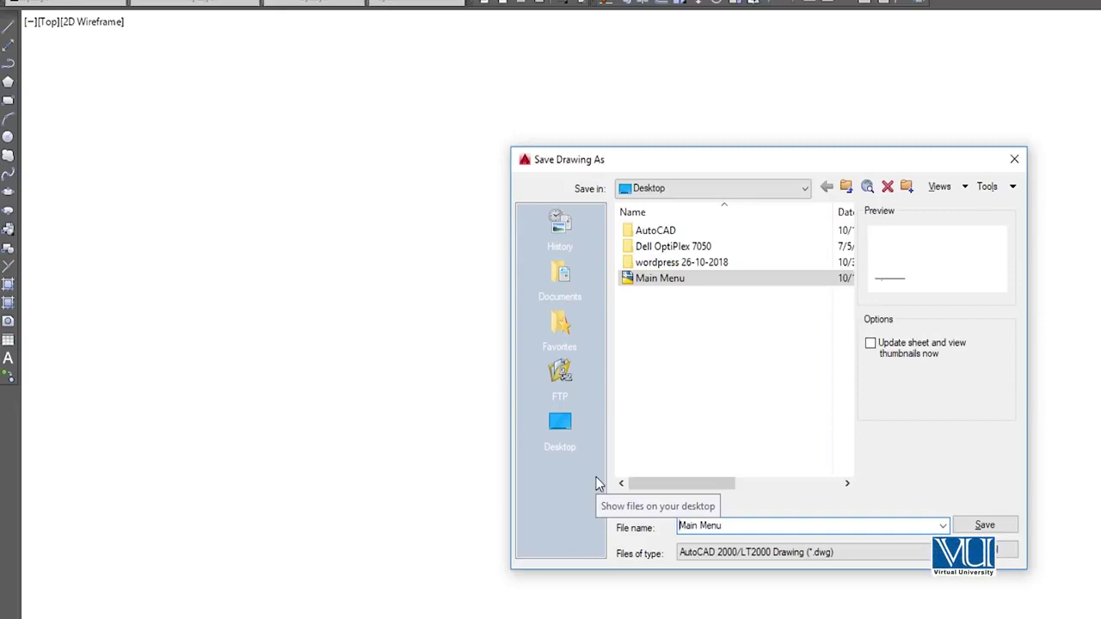
Set the save location to the 20-10-2018 folder inside AUTOCADFILES on New Volume (D:)
left_click(692, 188)
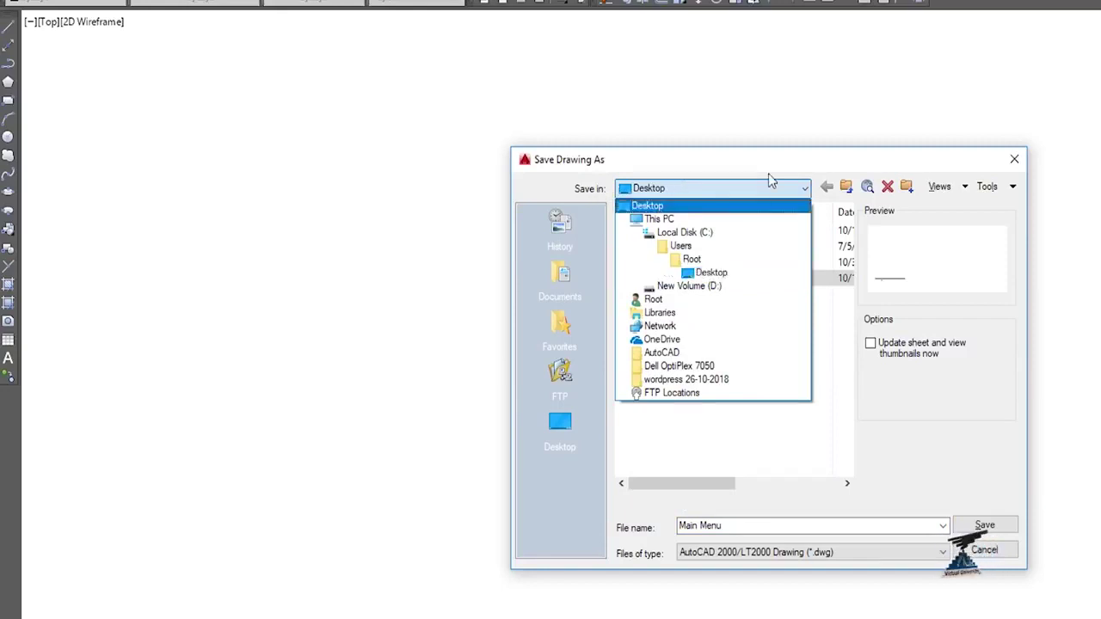
left_click(711, 286)
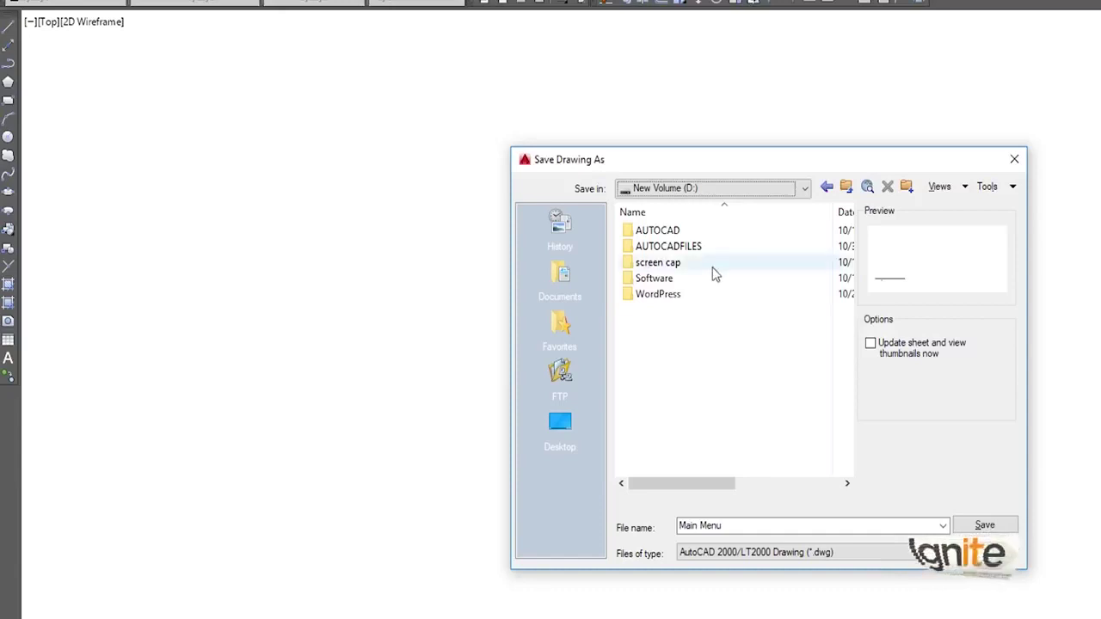
double_click(696, 246)
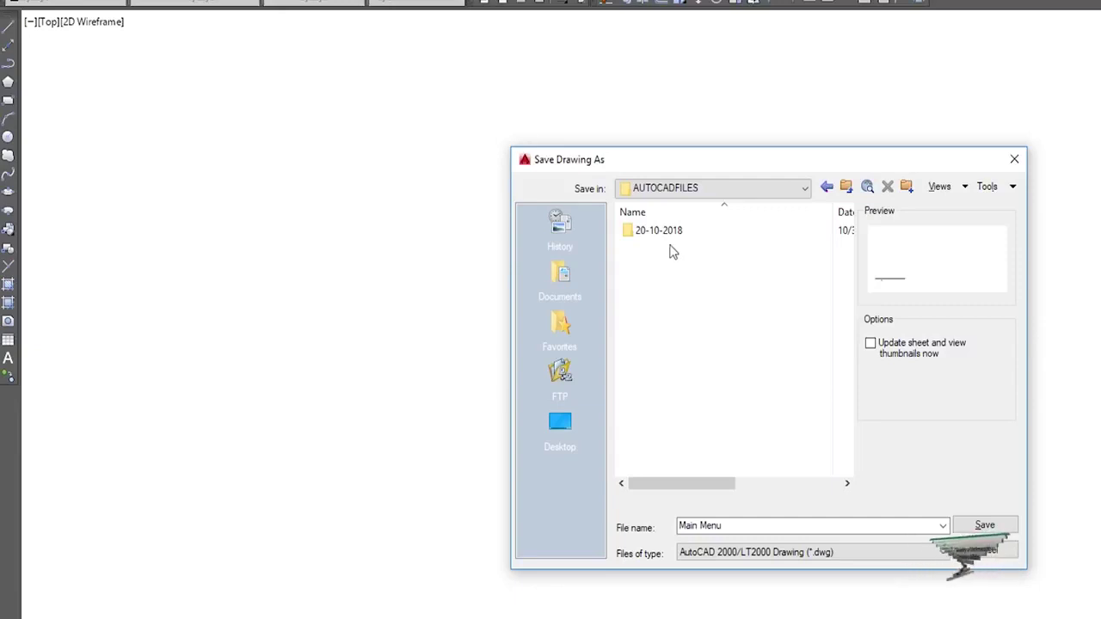
double_click(660, 234)
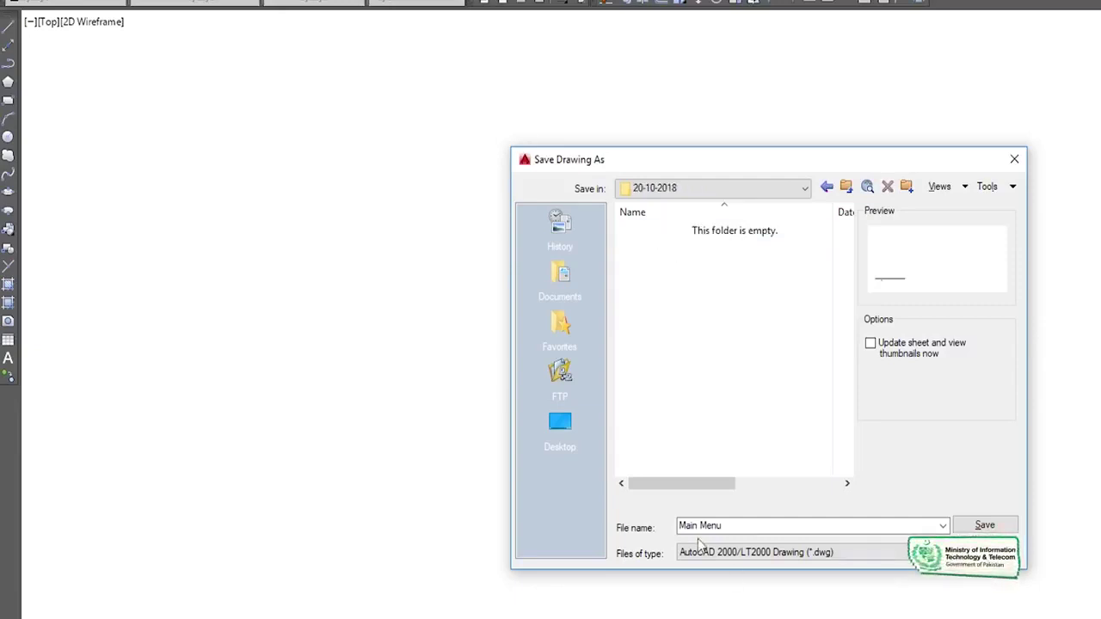
Name the drawing "quick overview of commands" and save it
left_click(730, 524)
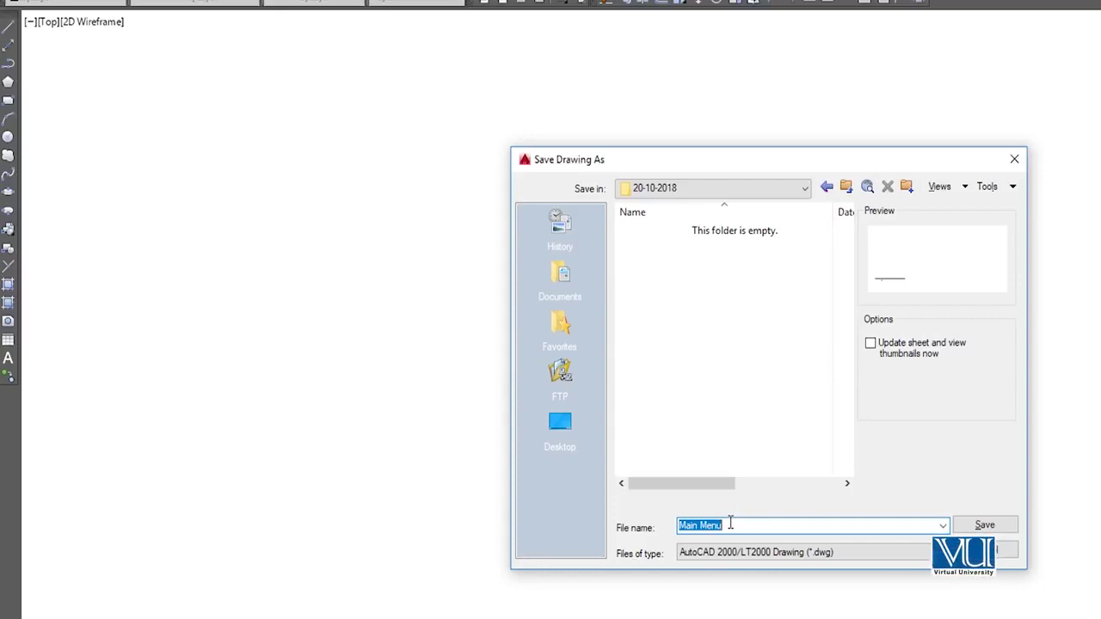
type("quick")
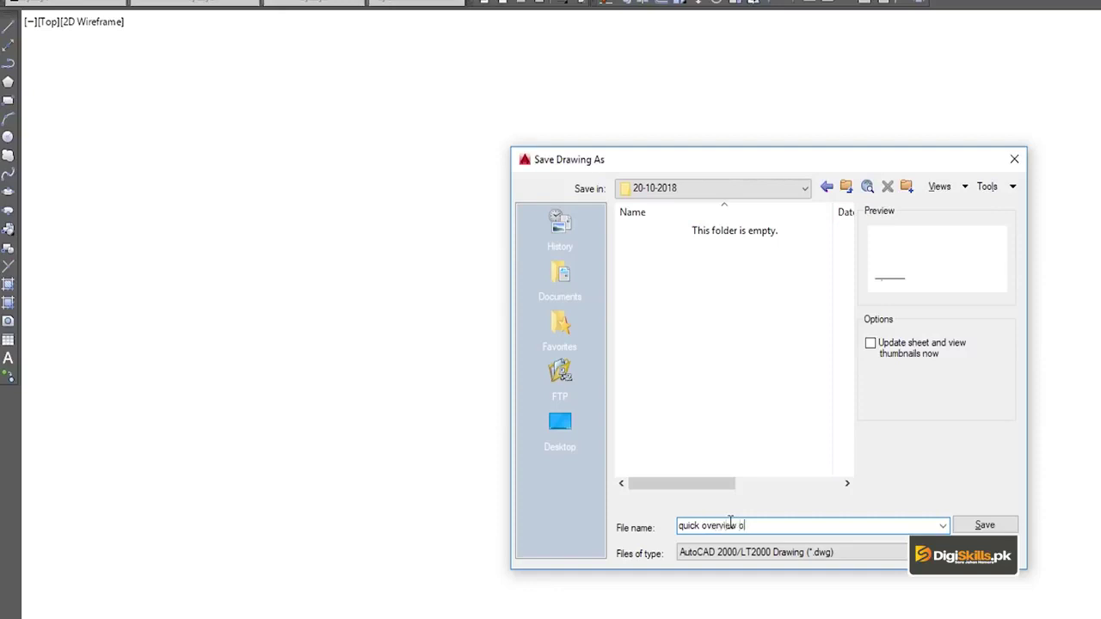
type("overview of commands")
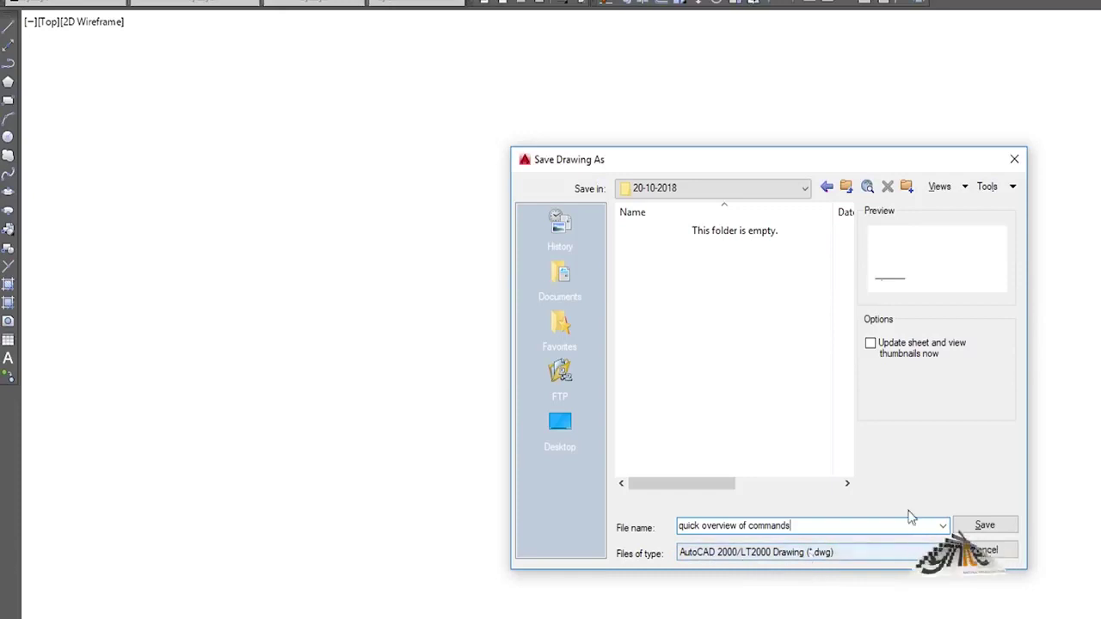
left_click(982, 525)
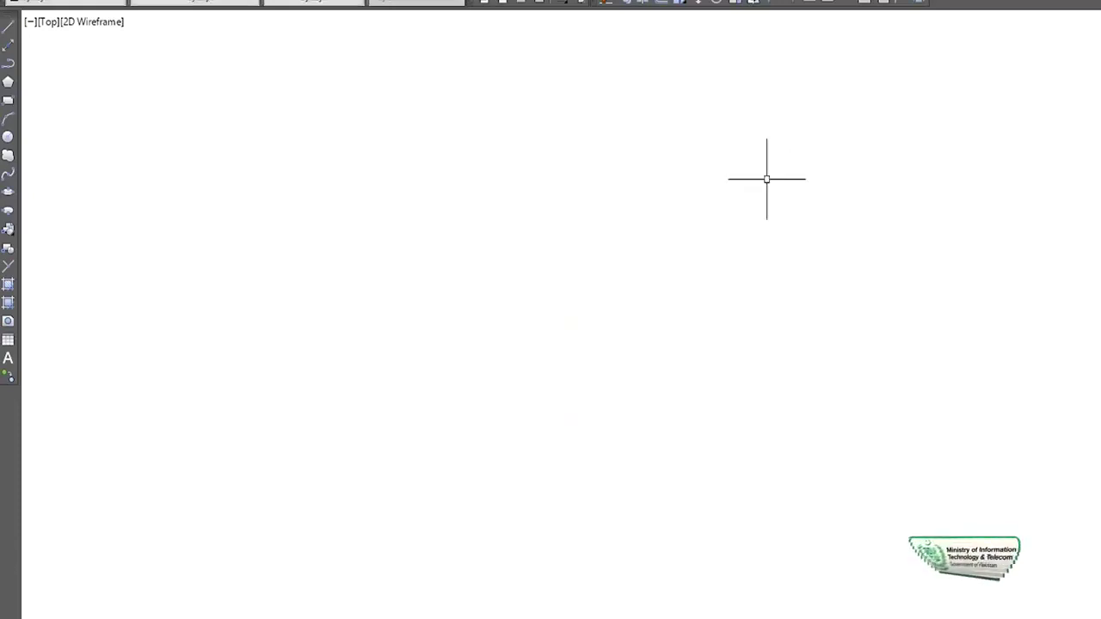
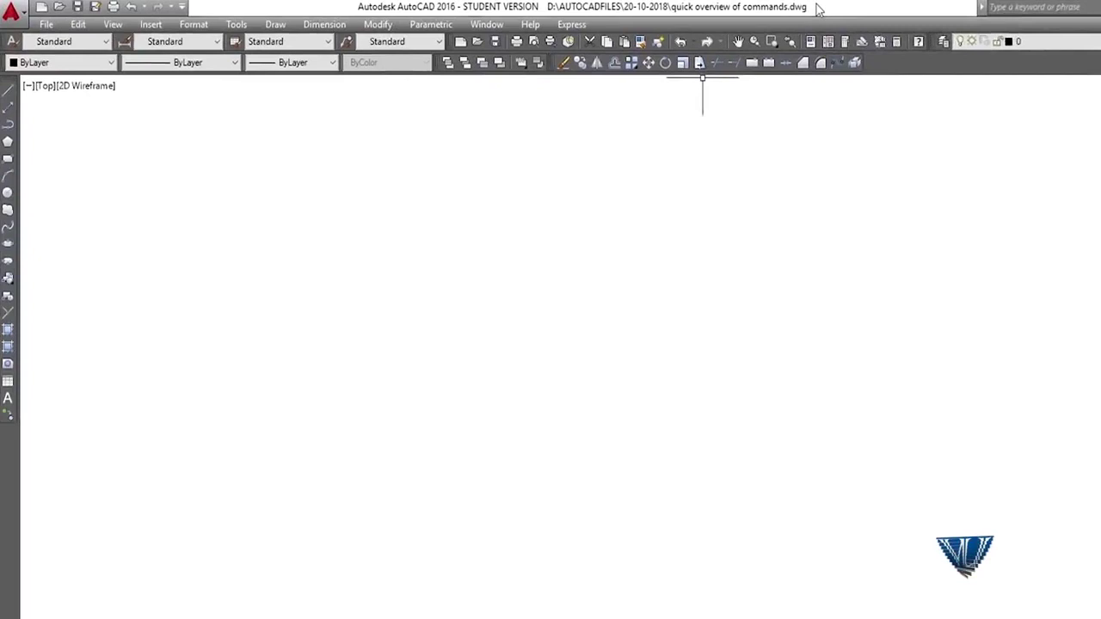
Draw a single 400' line running nearly horizontally, at about 2°, in the empty drawing area
left_click(274, 27)
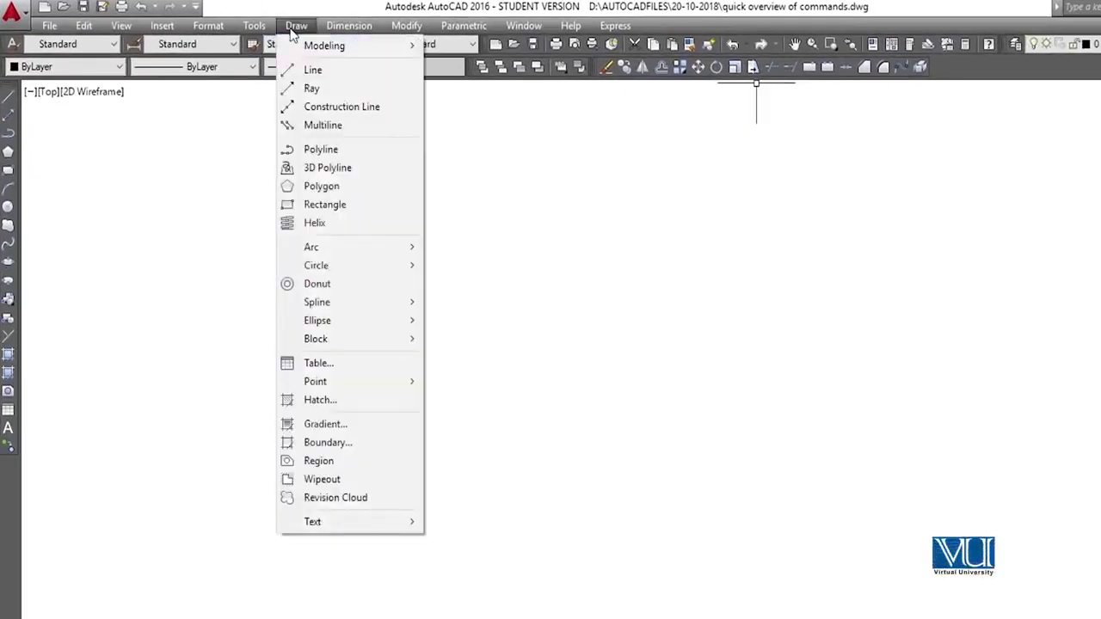
left_click(312, 70)
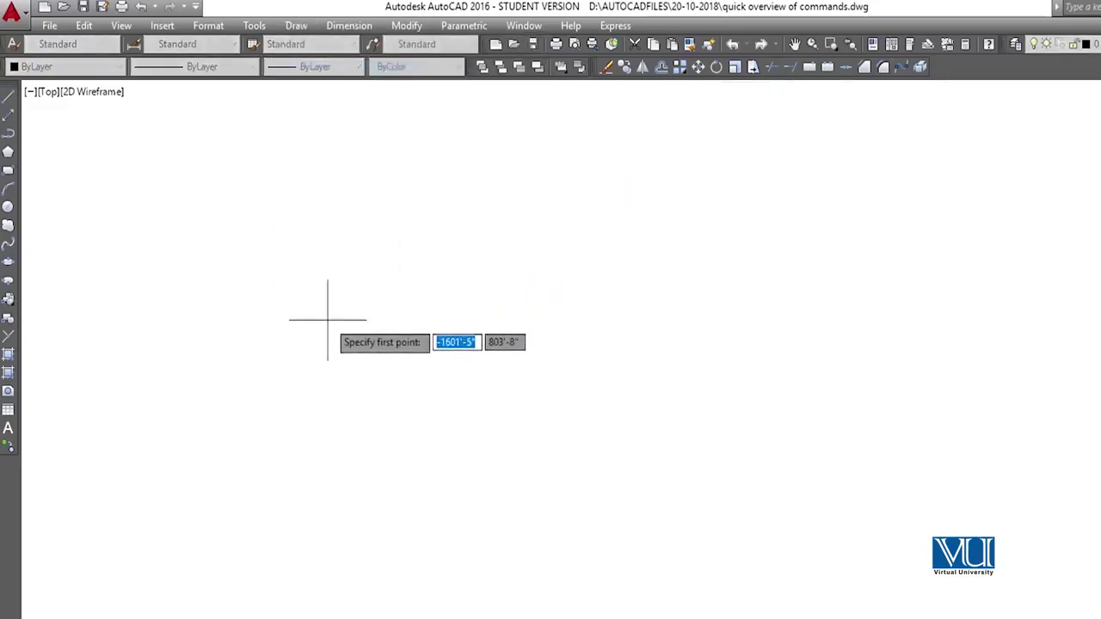
left_click(324, 302)
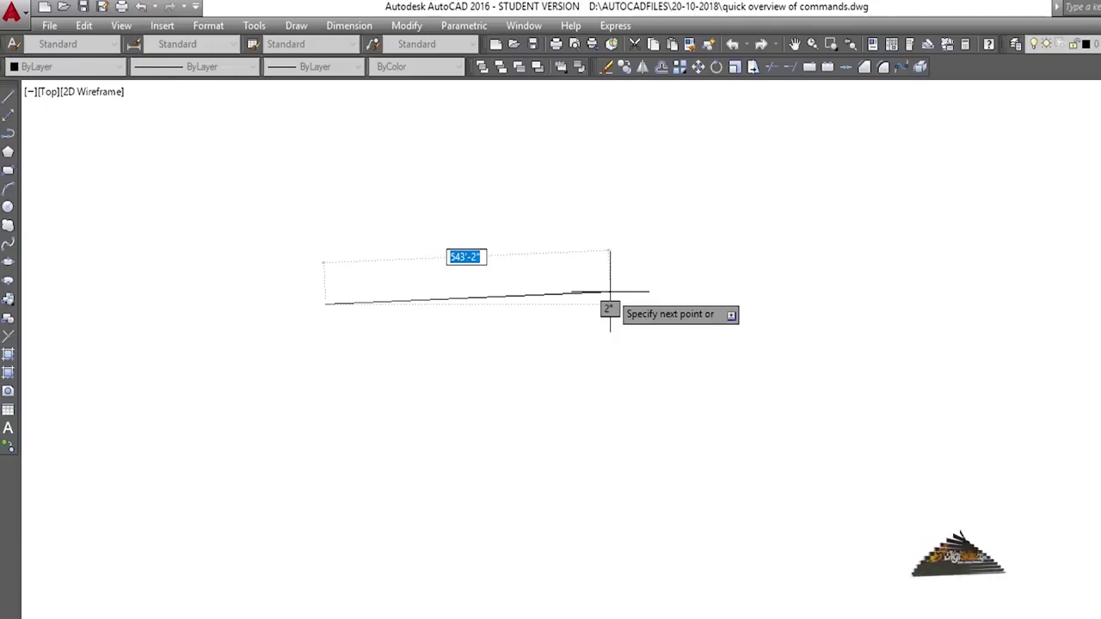
type("400'")
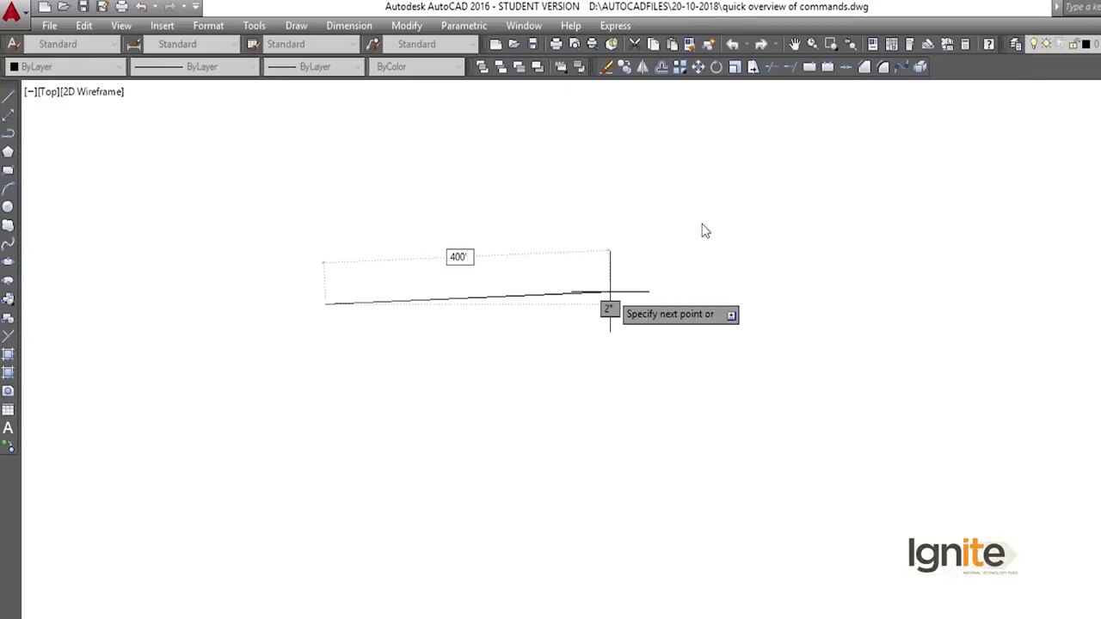
key("Return")
key("Return")
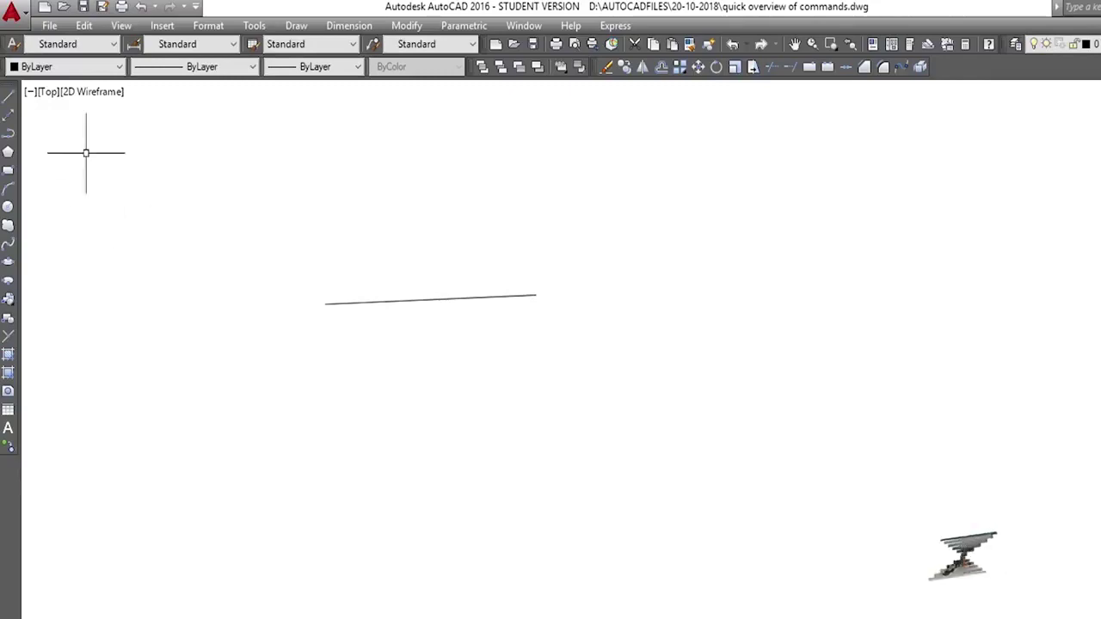
Draw a second line above the first, 400' long at a 30° angle
left_click(7, 107)
left_click(232, 245)
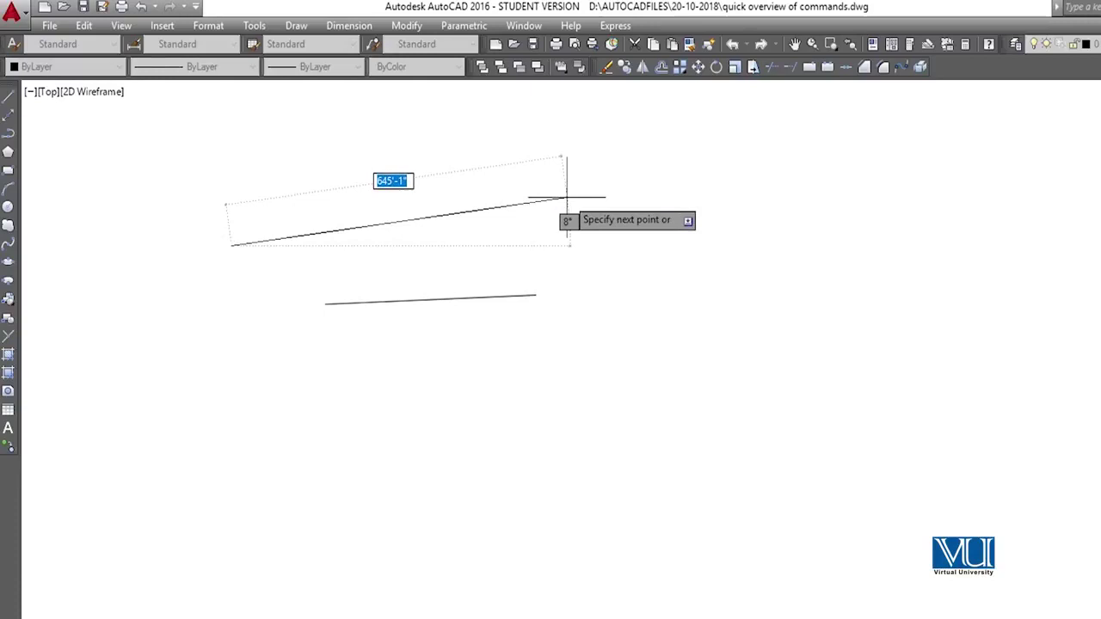
key("BackSpace")
type("400")
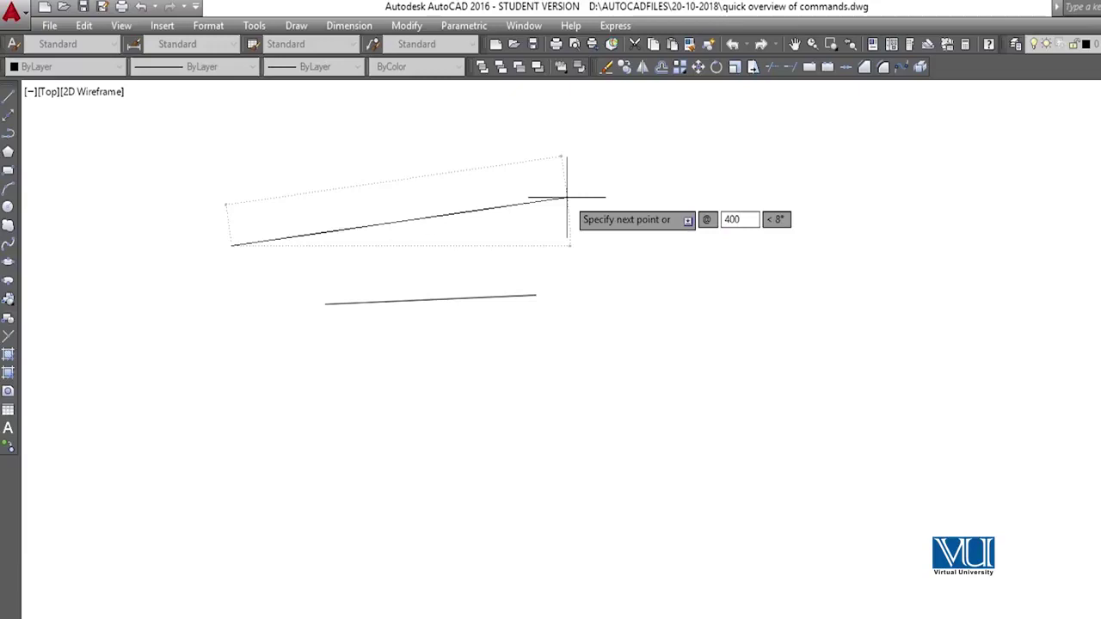
key("Tab")
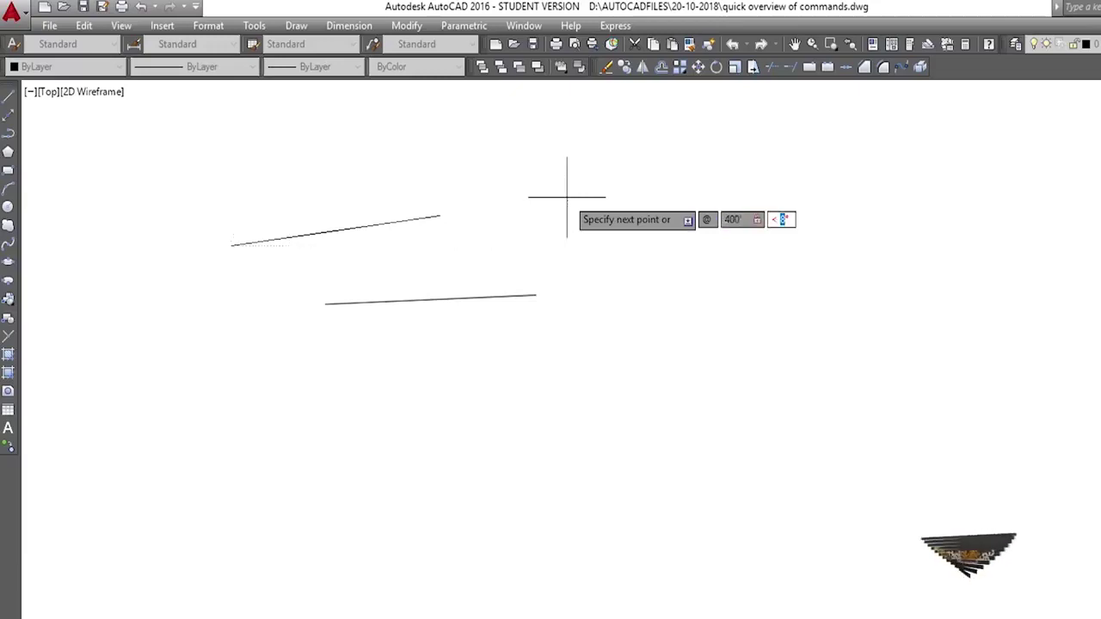
type("30")
key("Return")
key("Return")
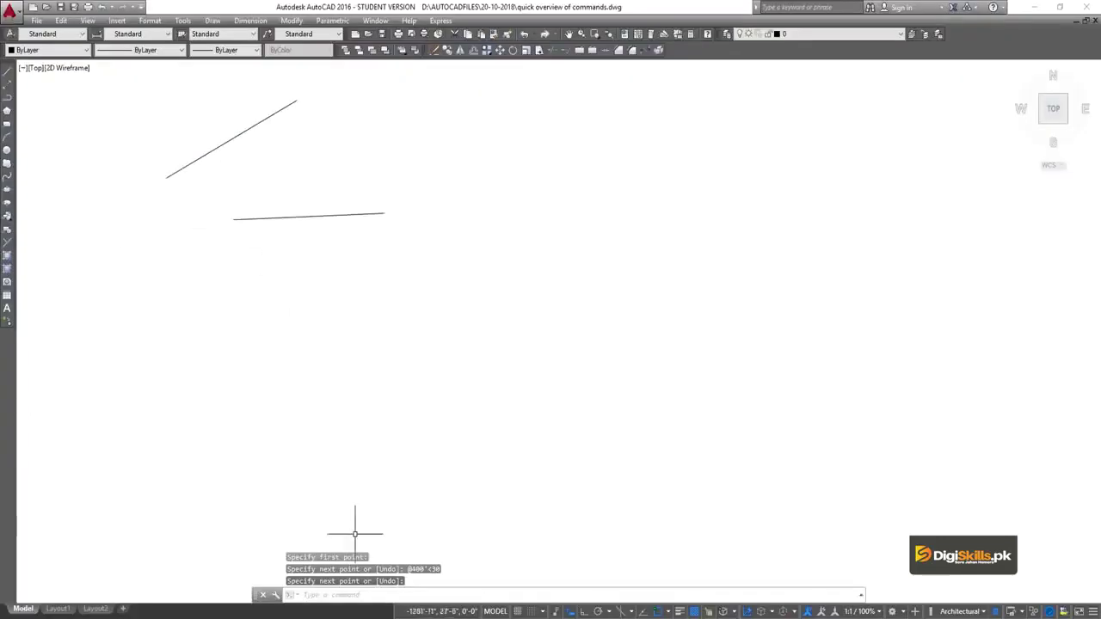
type("LINE")
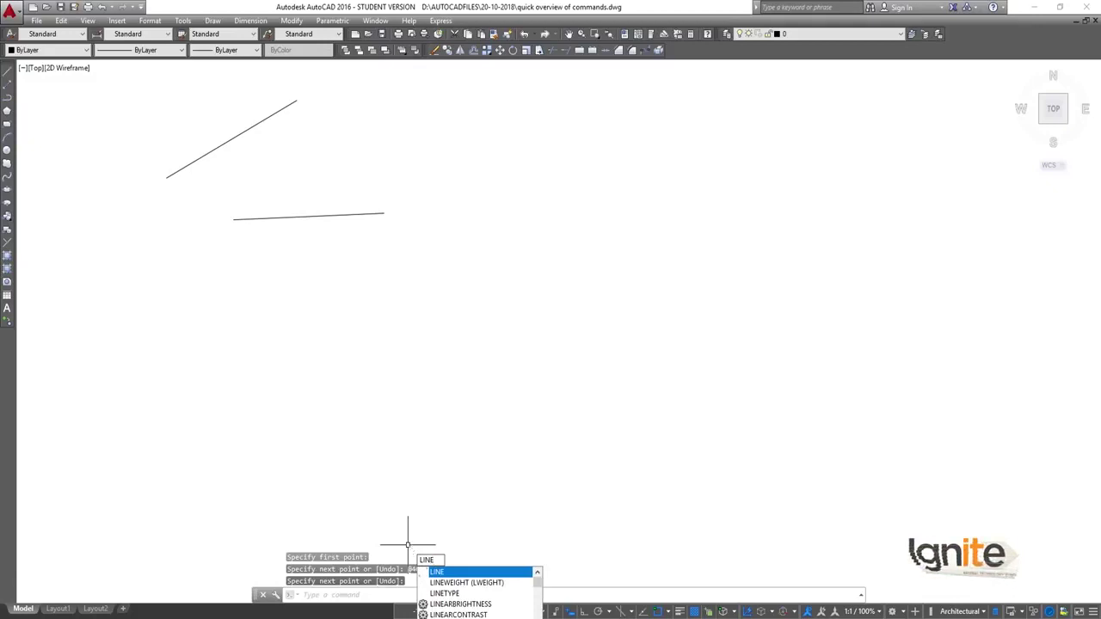
key("Return")
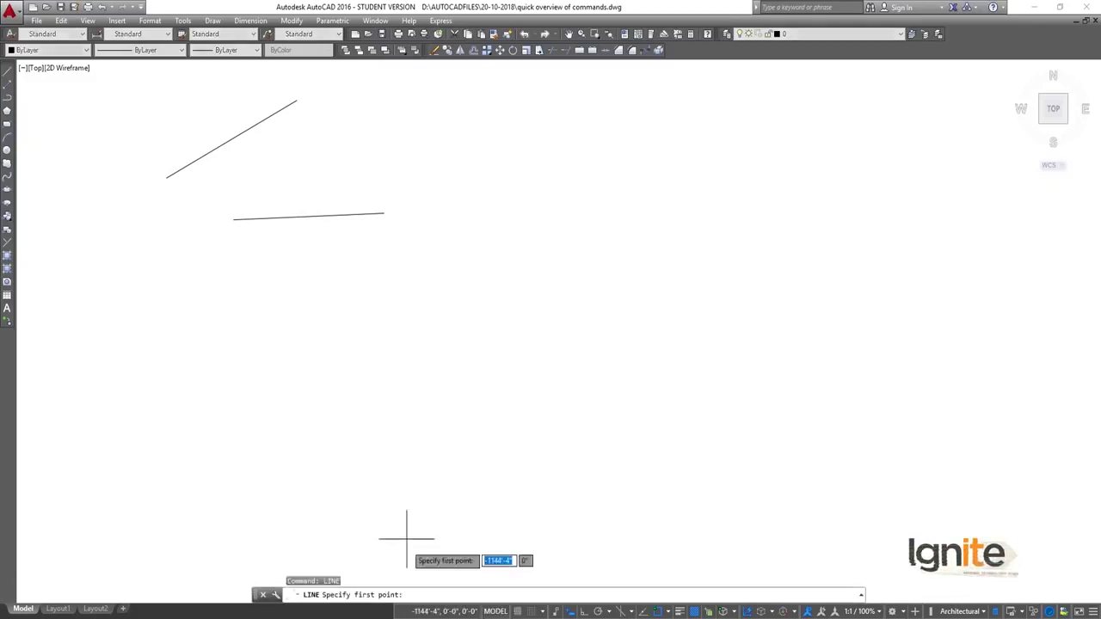
key("Escape")
type("l")
key("Return")
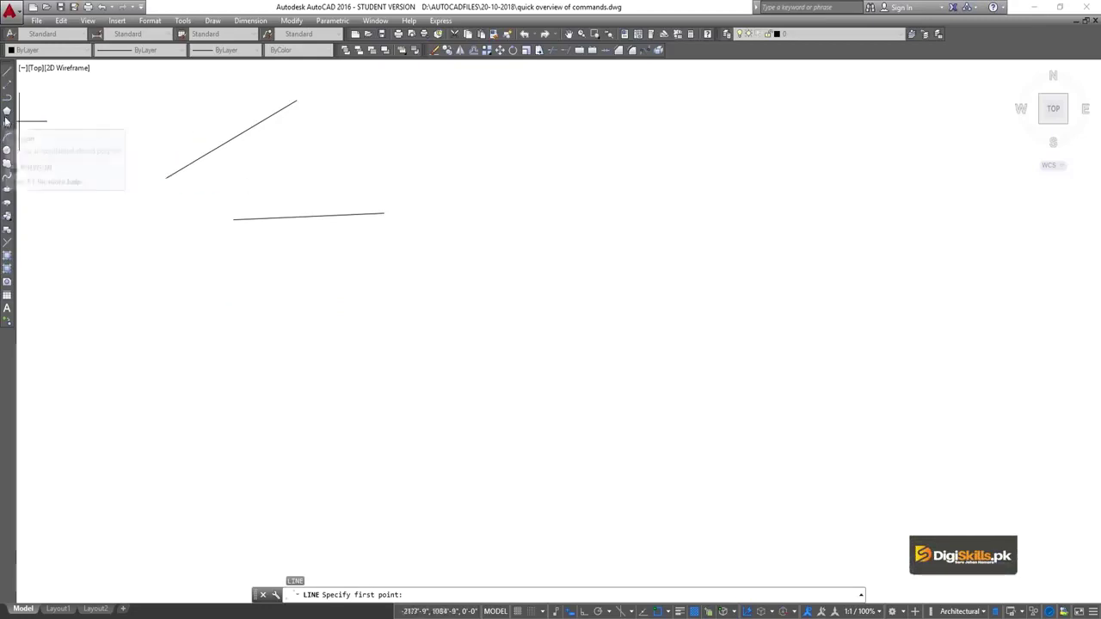
key("Escape")
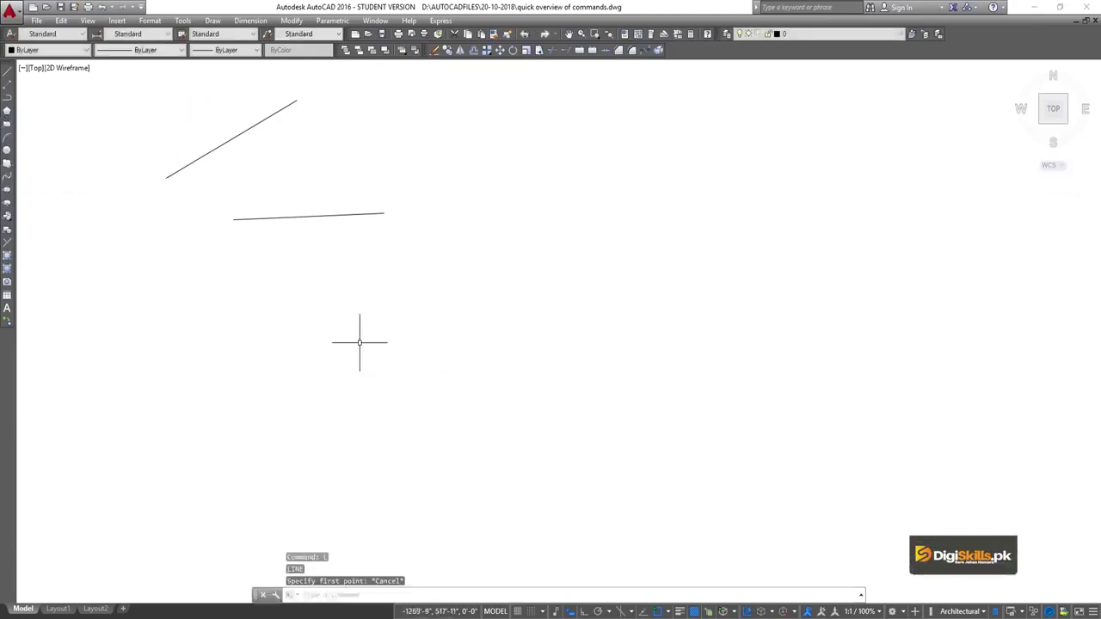
Draw an open zigzag polyline of nine freely placed segments below the two lines
left_click(213, 20)
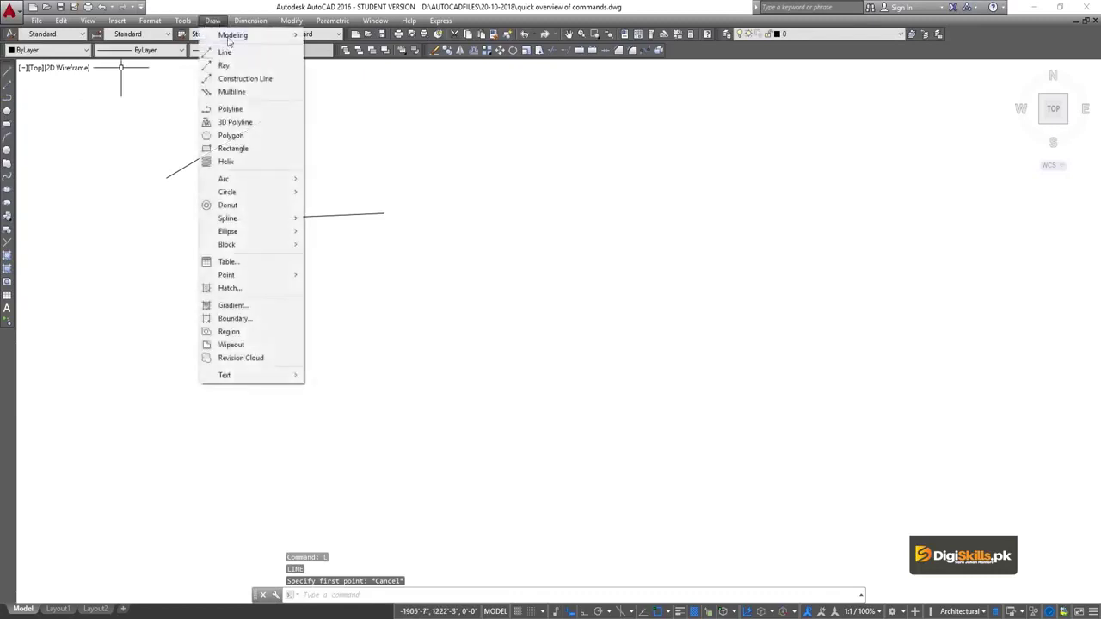
left_click(229, 108)
left_click(247, 353)
left_click(391, 293)
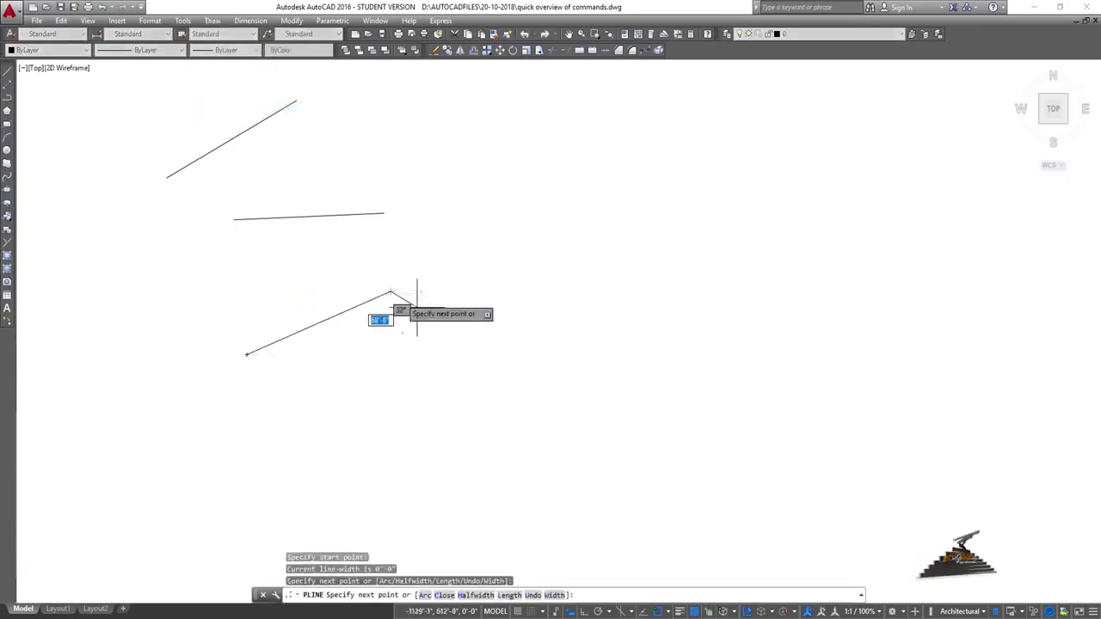
left_click(446, 313)
left_click(529, 257)
left_click(610, 359)
left_click(473, 377)
left_click(493, 445)
left_click(615, 448)
left_click(662, 394)
key("Escape")
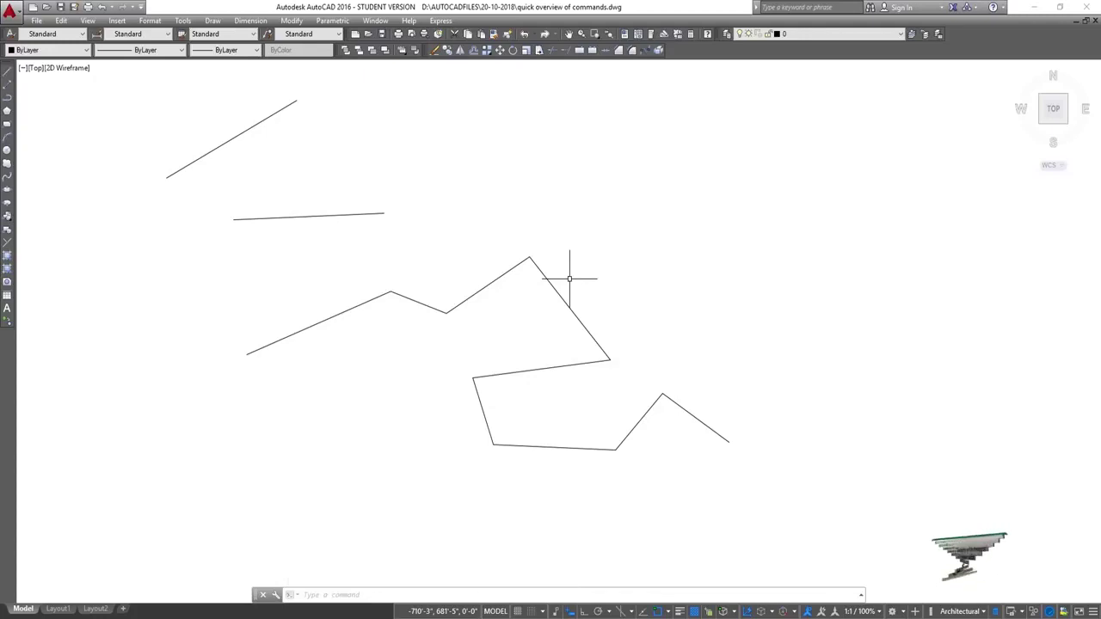
Draw a single-segment polyline between the lines and the zigzag's peak, using the Length option with 300'
middle_click_drag(465, 233, 436, 279)
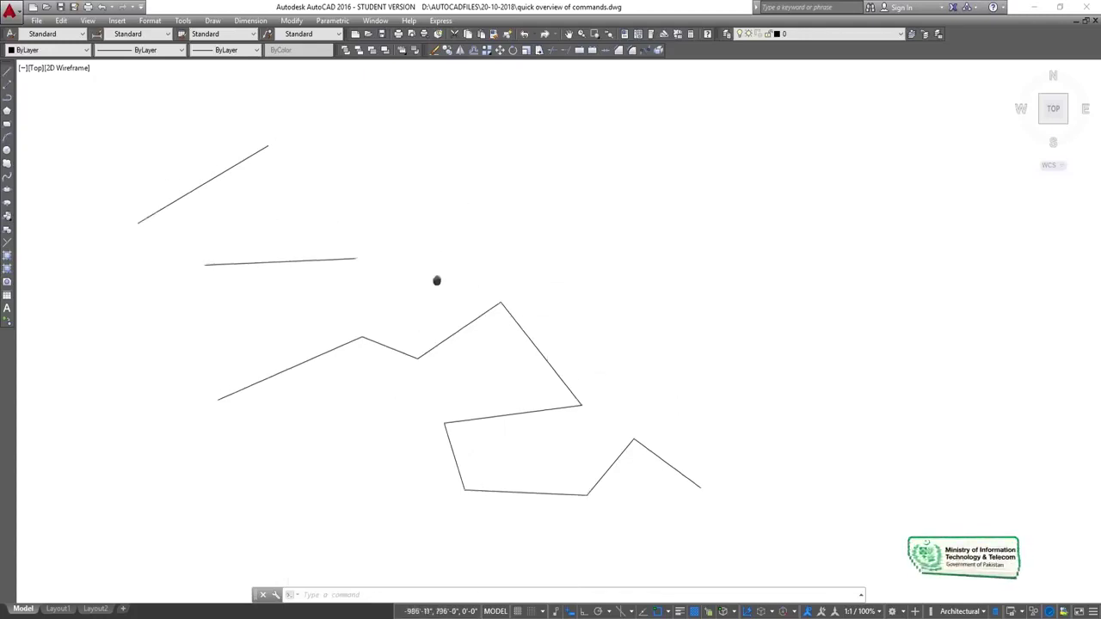
type("PL")
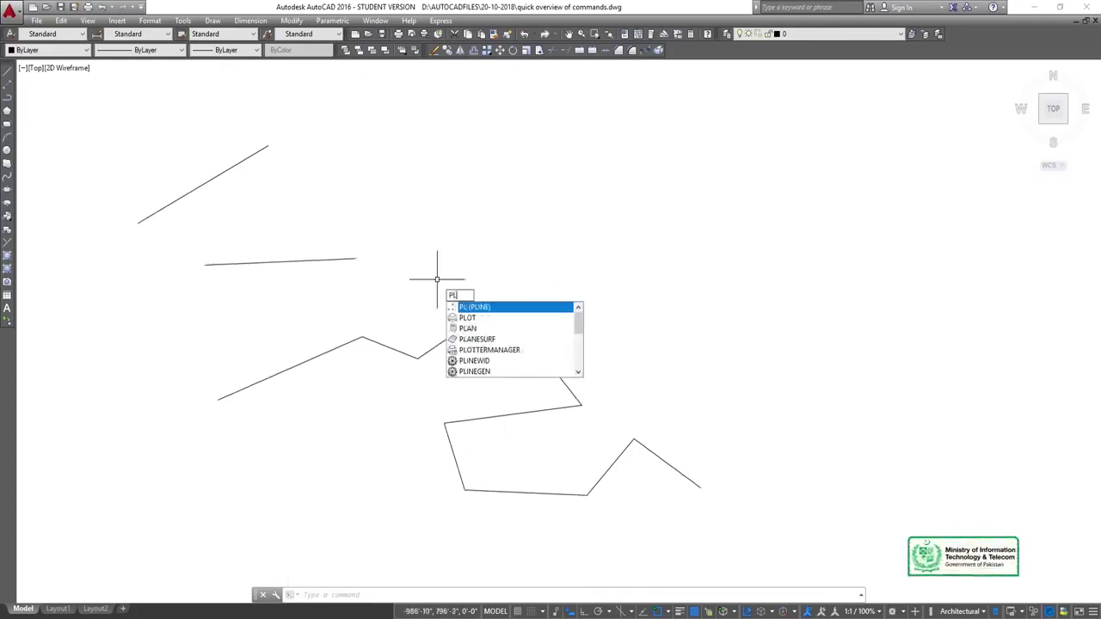
key("Return")
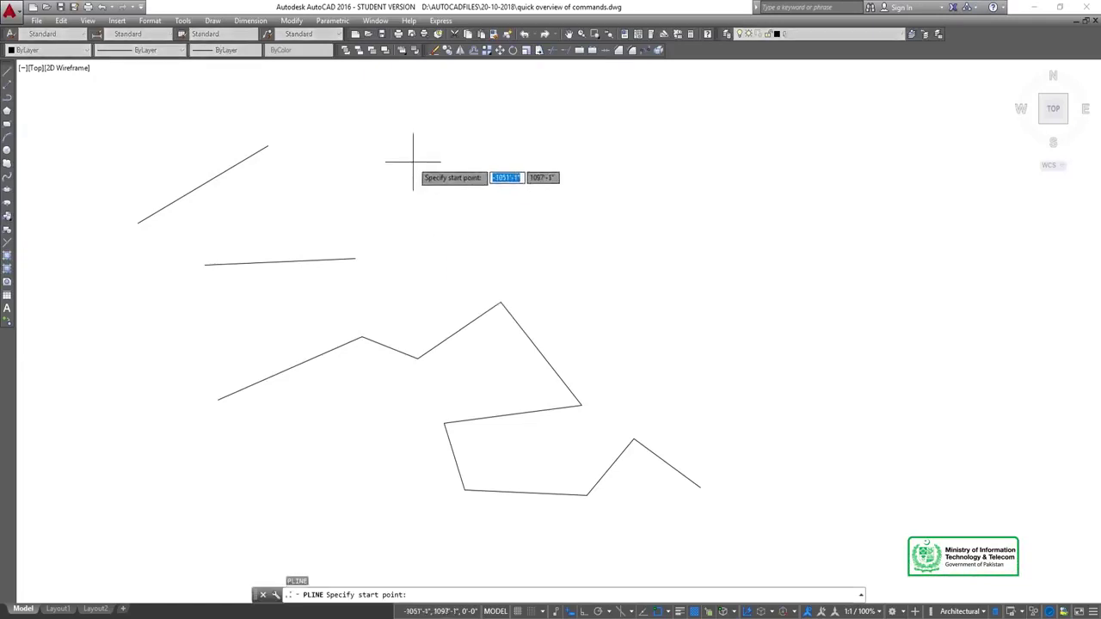
left_click(360, 193)
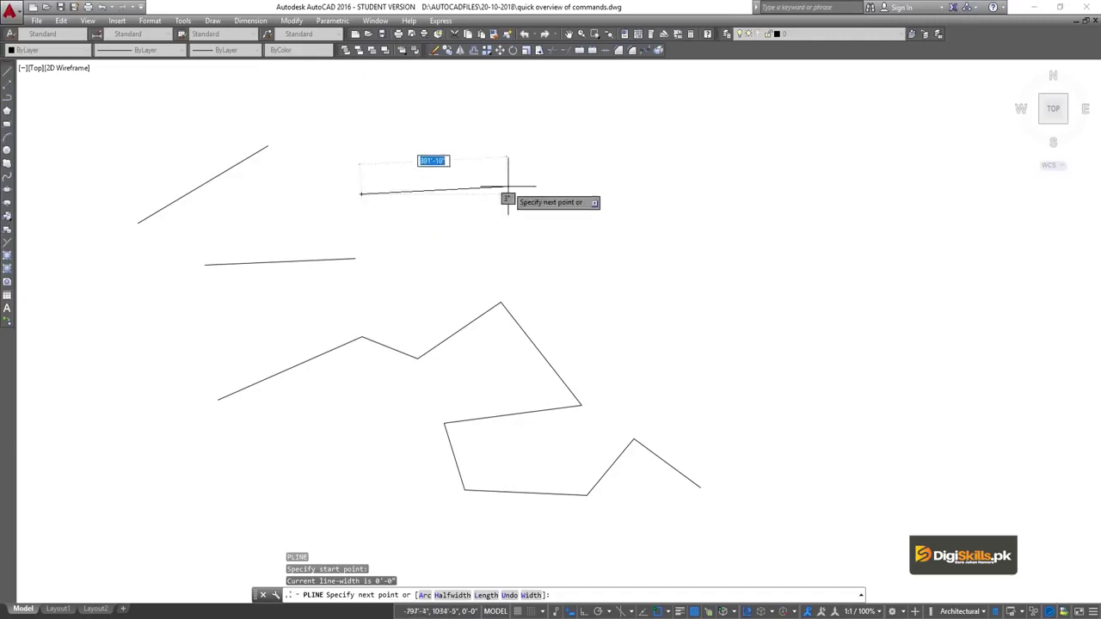
left_click(486, 595)
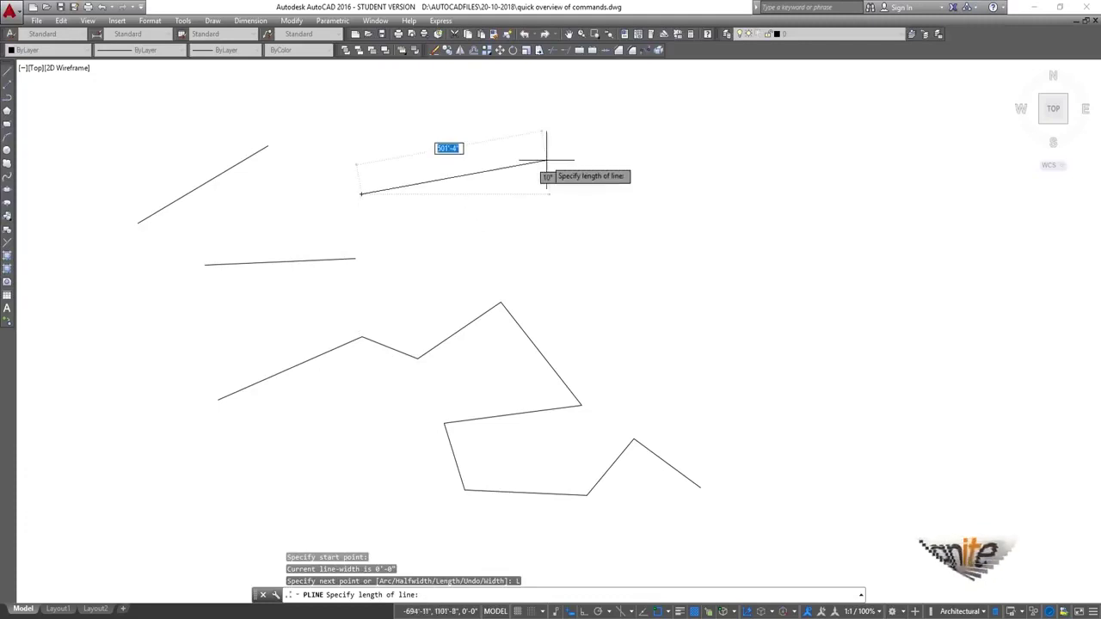
type("30")
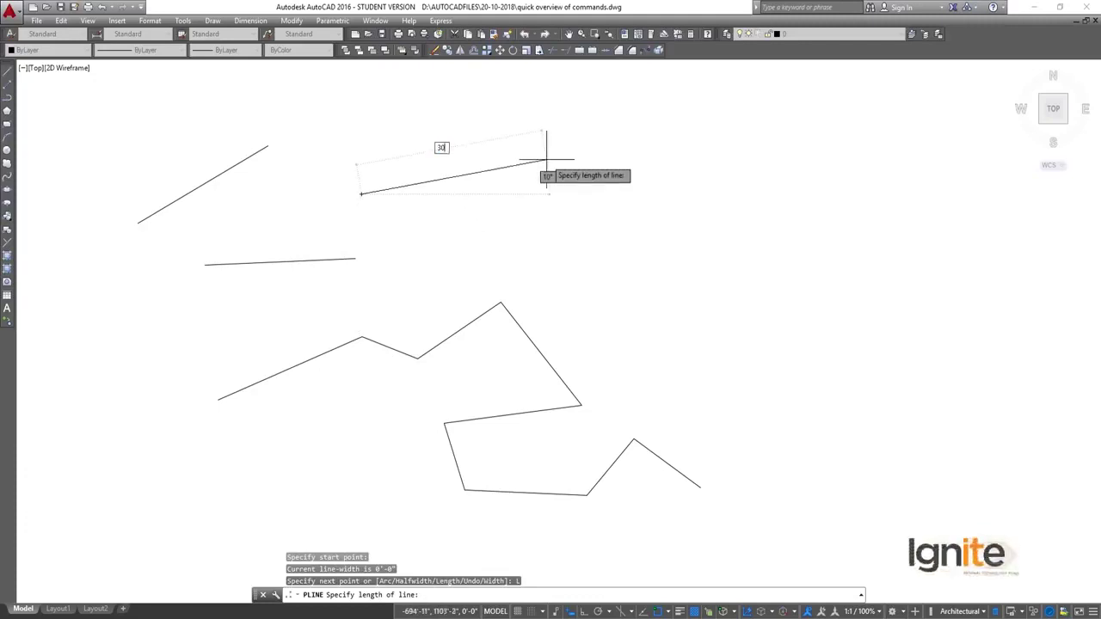
type("0'")
key("Return")
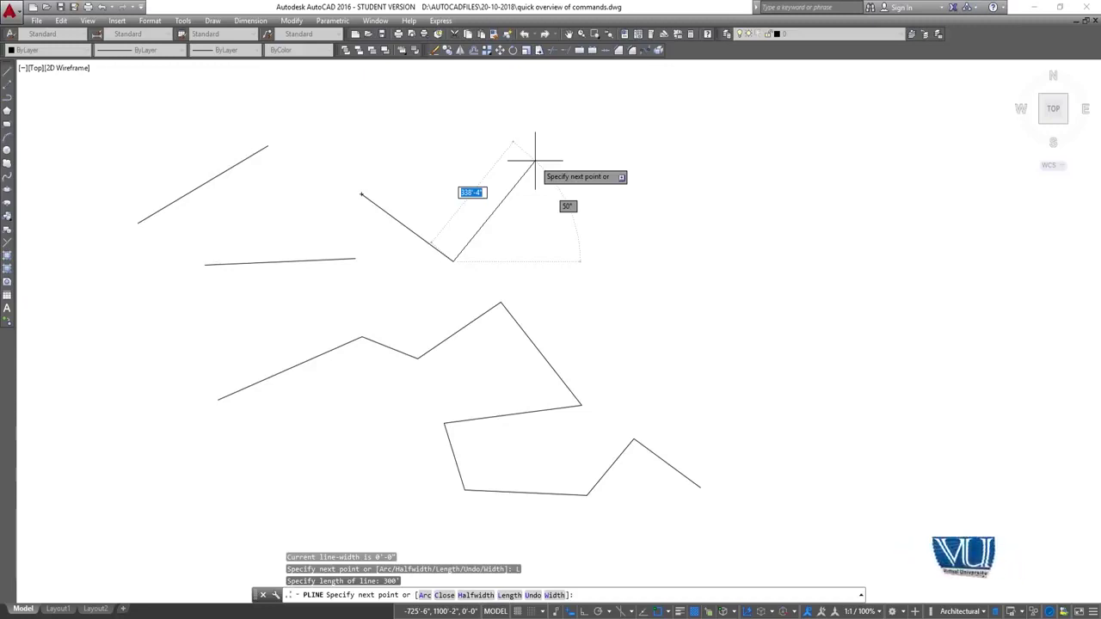
key("Escape")
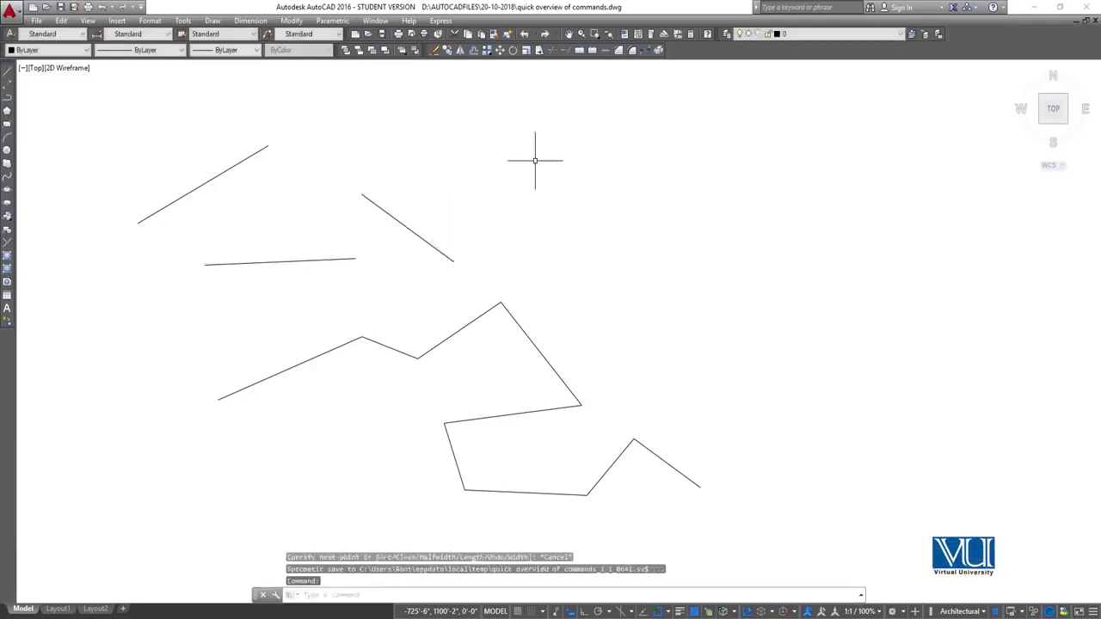
Draw another single-segment polyline above the 300' one, using the Length option with 200'
key("Return")
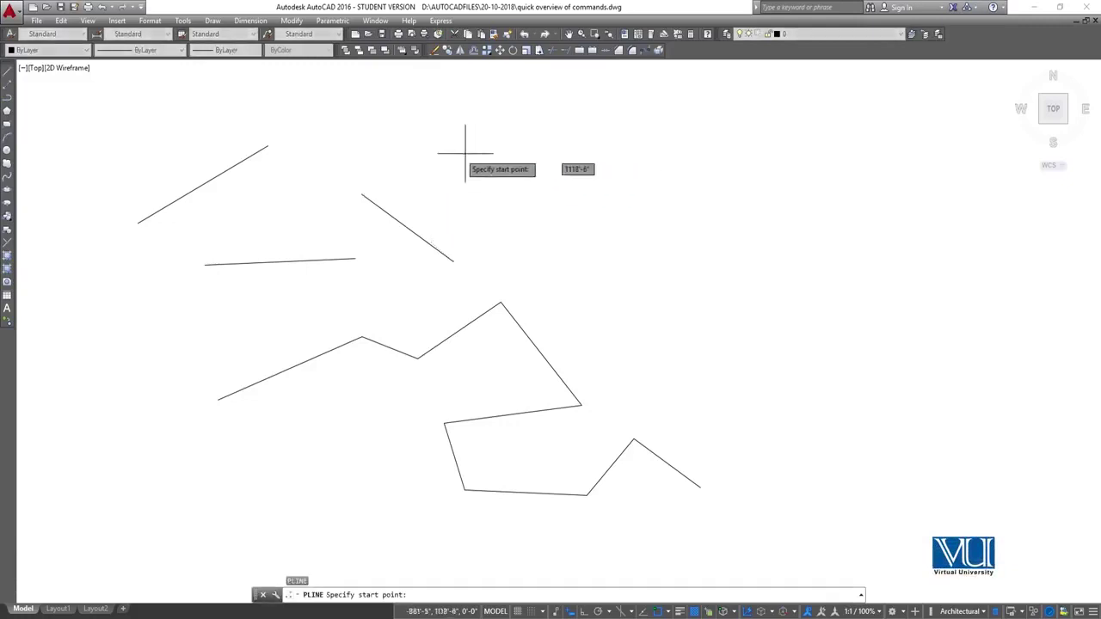
left_click(403, 153)
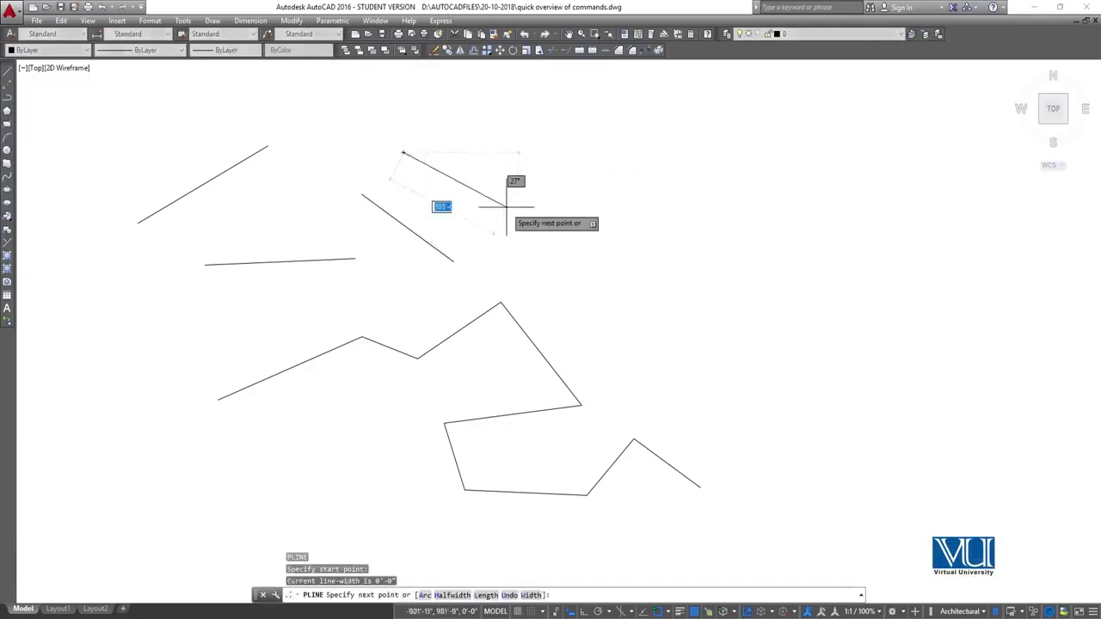
left_click(486, 595)
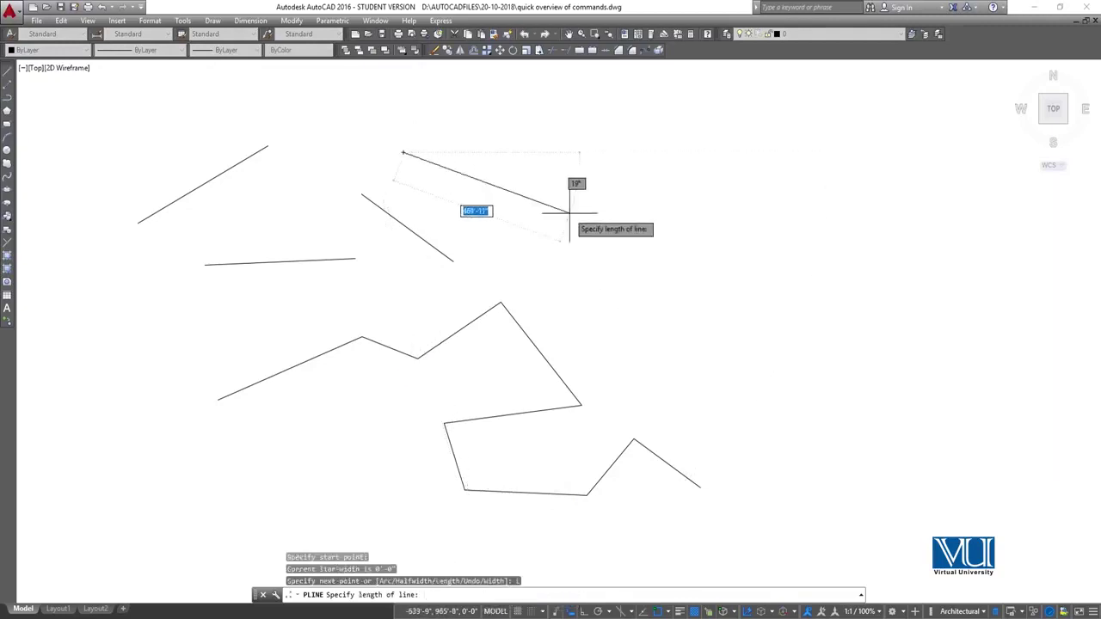
type("200")
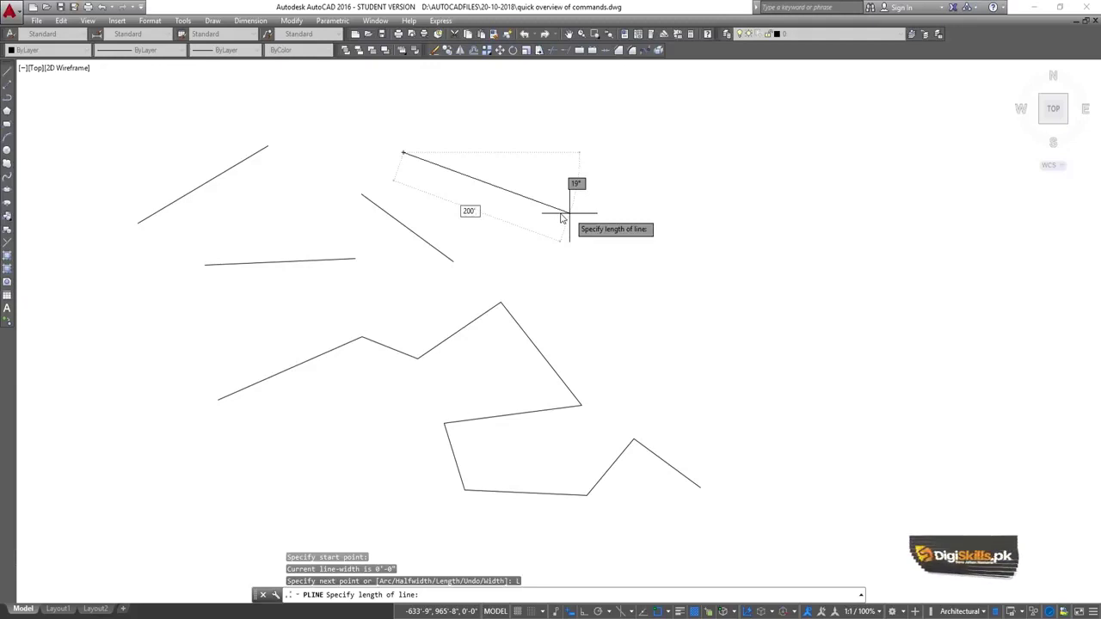
key("Return")
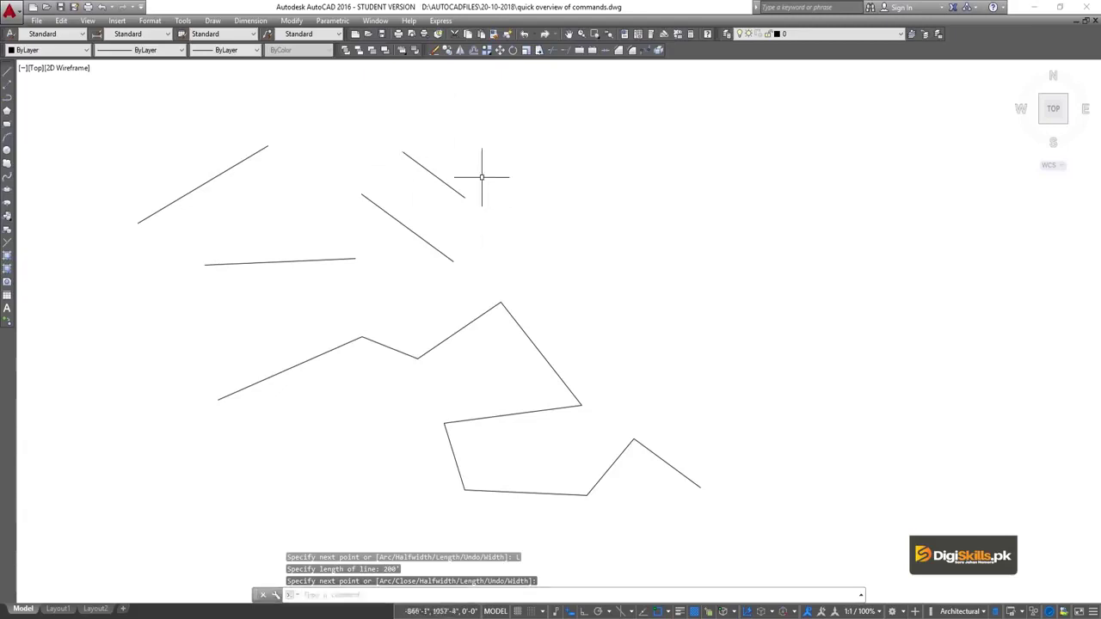
key("Return")
Draw a polyline with a 200' first segment sloping down at about 31°, and extend it 300' with the Length option
key("Return")
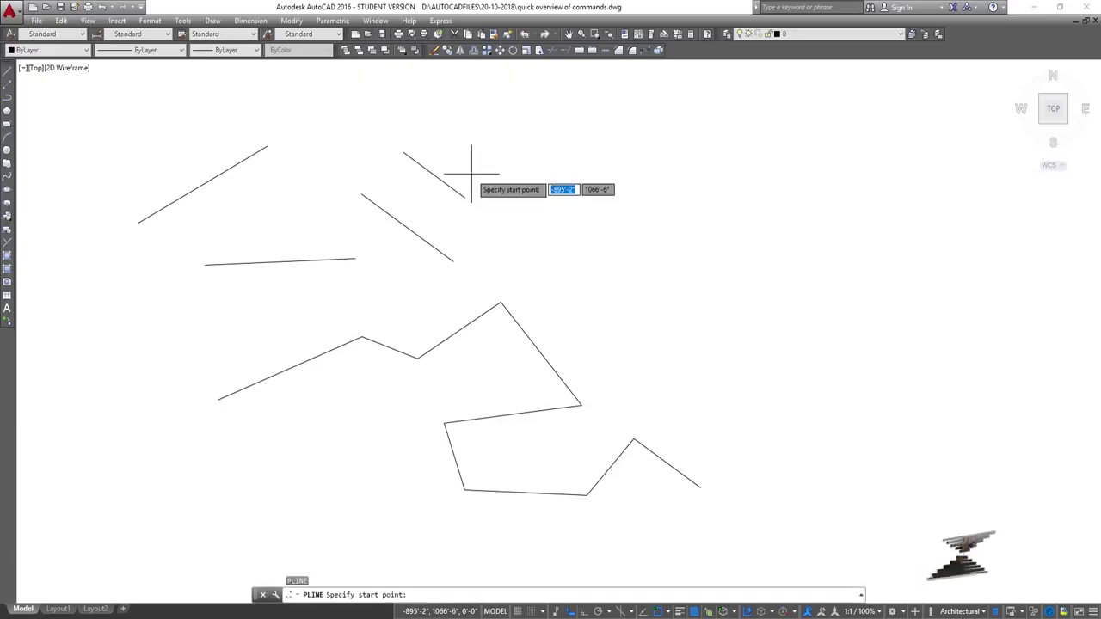
left_click(484, 134)
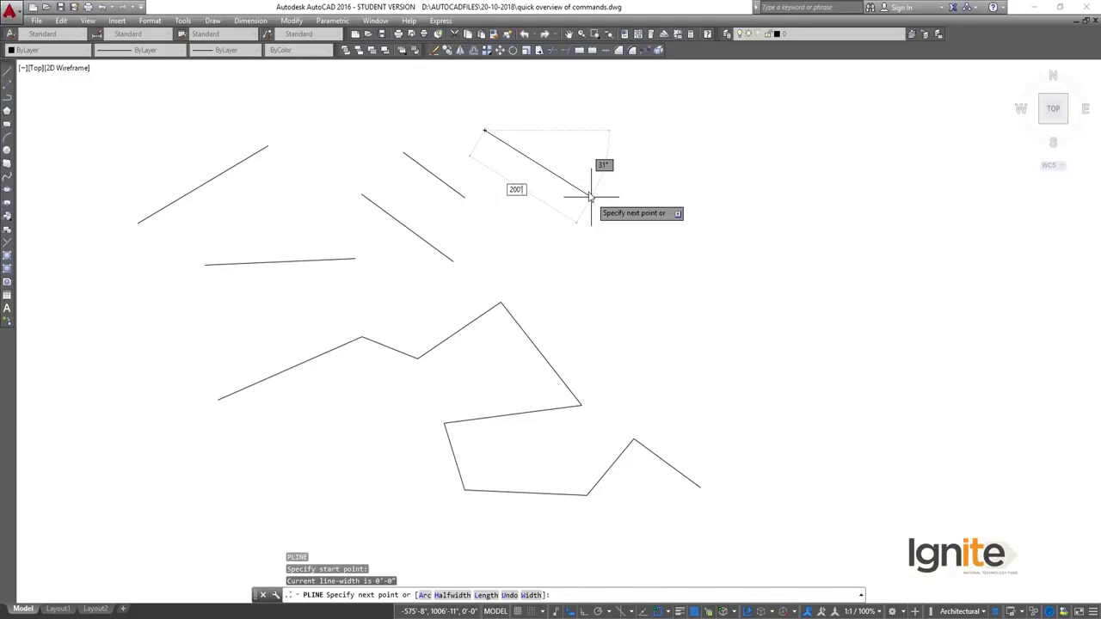
key("Return")
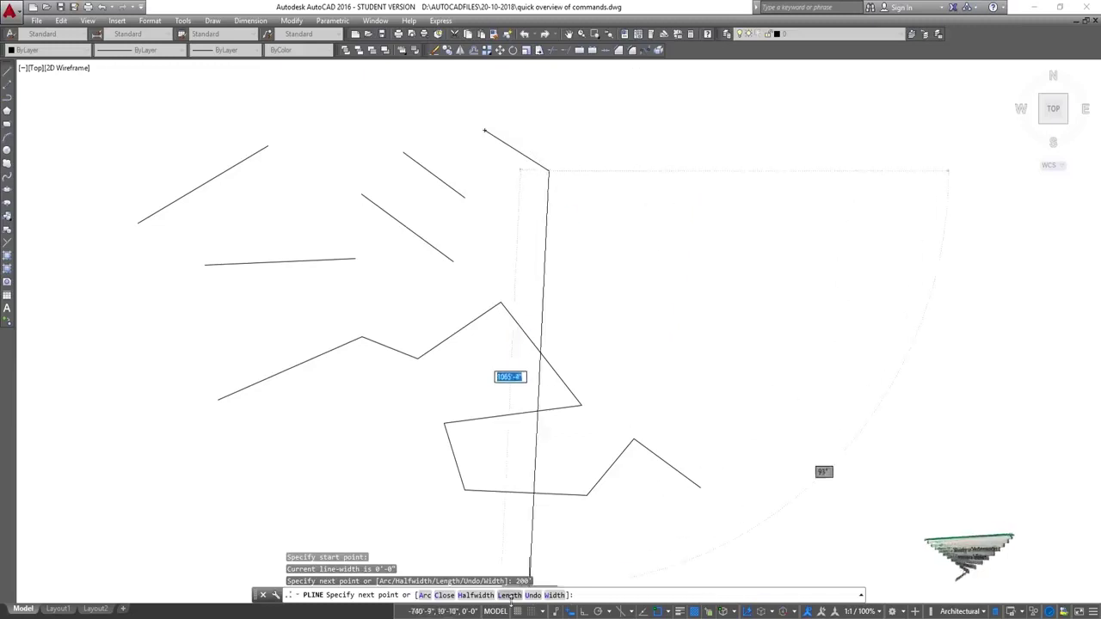
type("L")
key("Return")
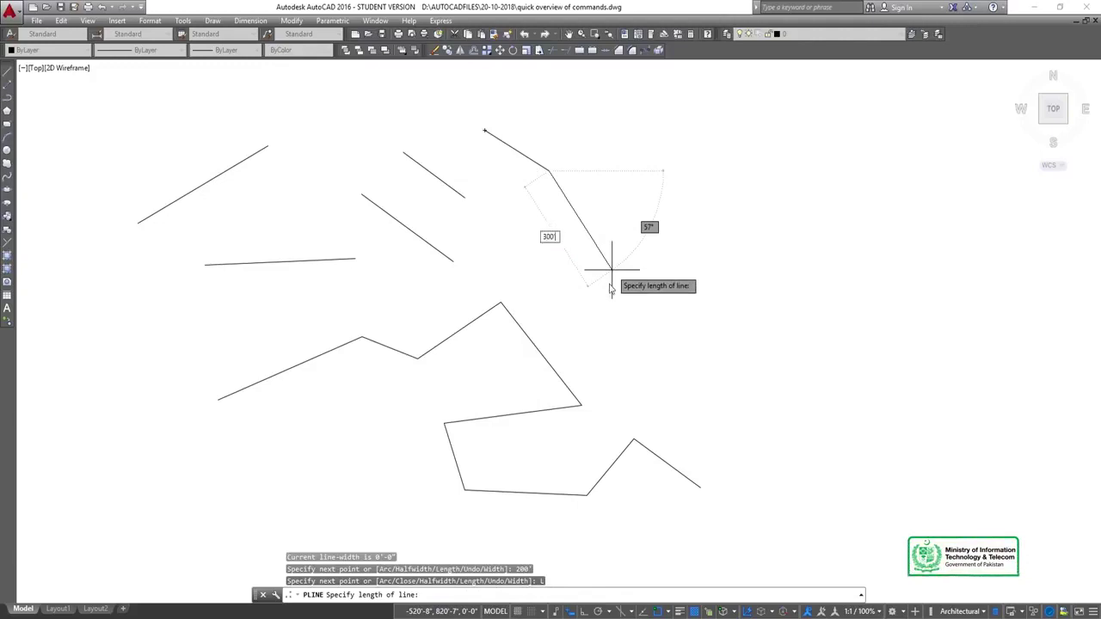
key("Return")
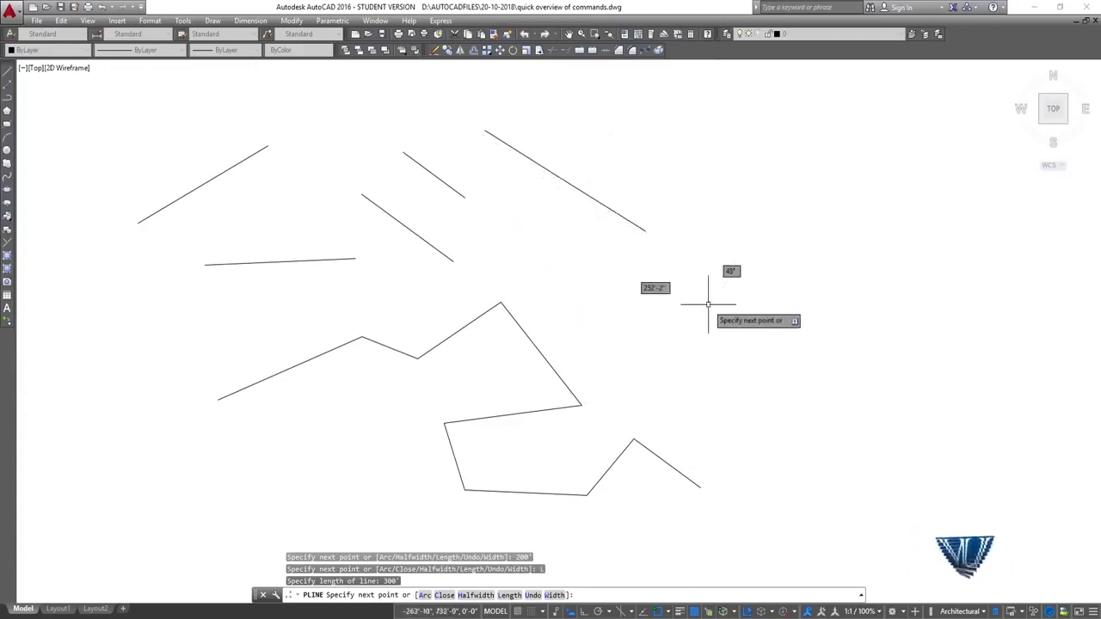
key("Escape")
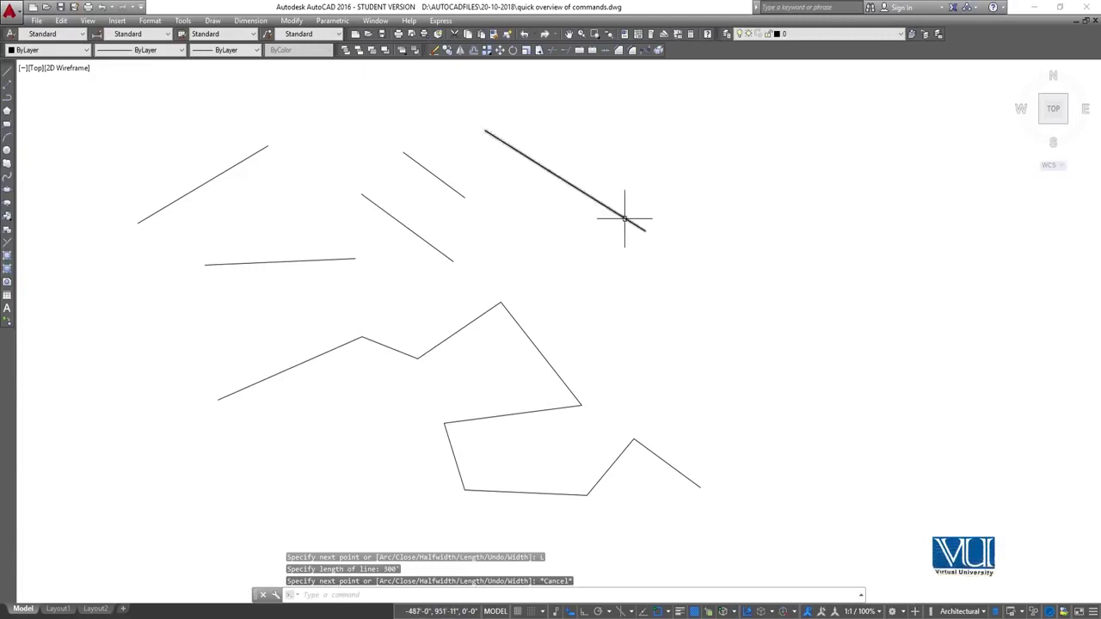
Start a polyline below the long sloping one, turn Ortho on, and draw its first horizontal segment about 440' long to the right
mouse_move(625, 219)
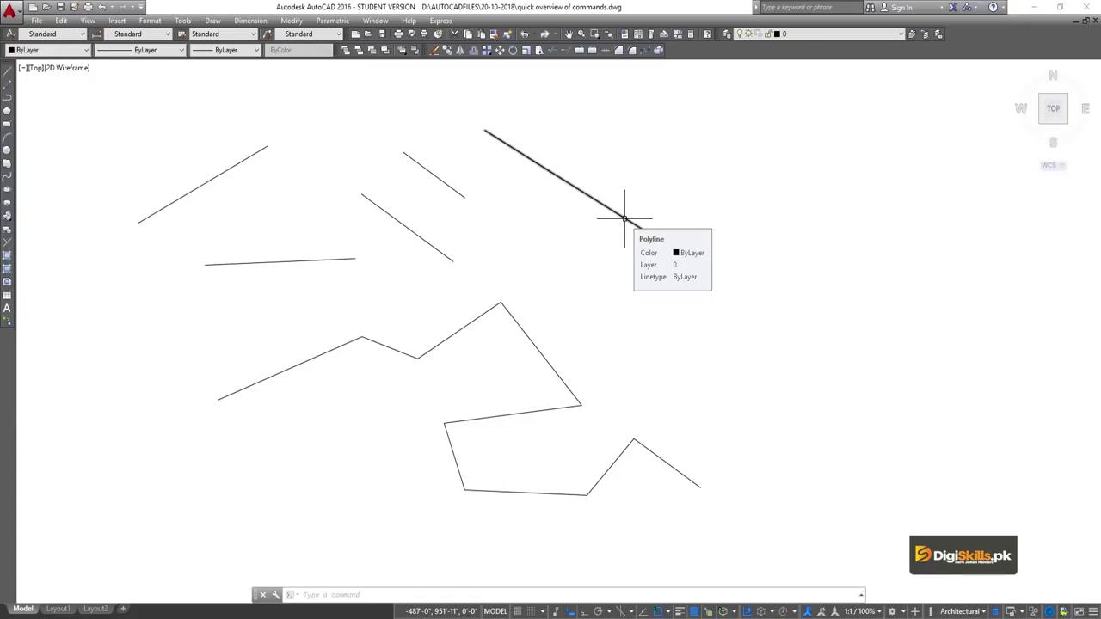
type("pl")
key("Return")
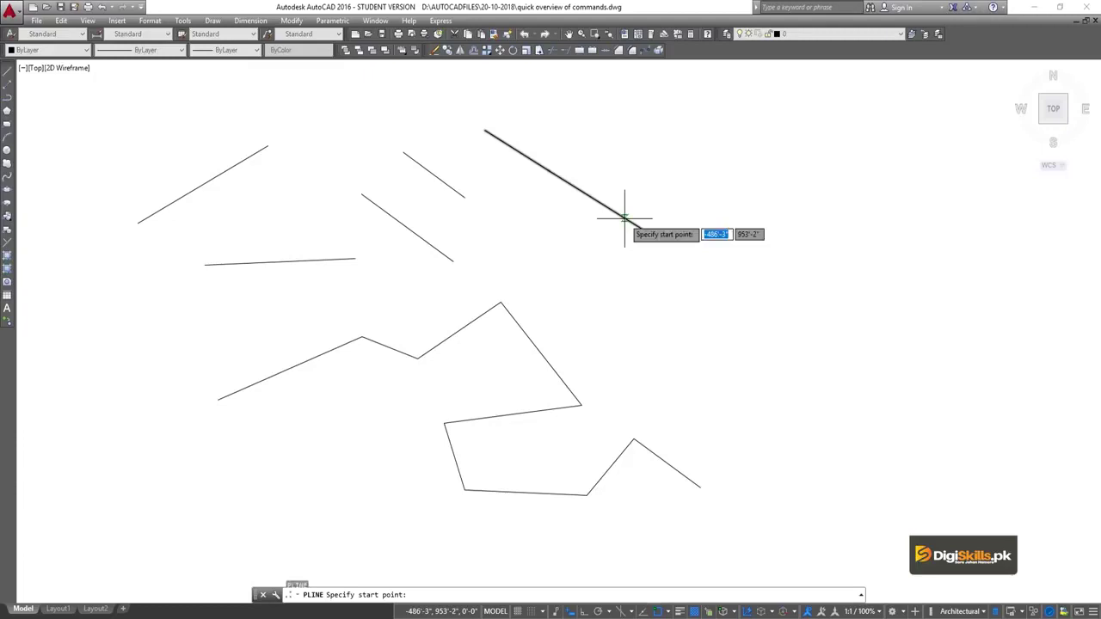
left_click(550, 313)
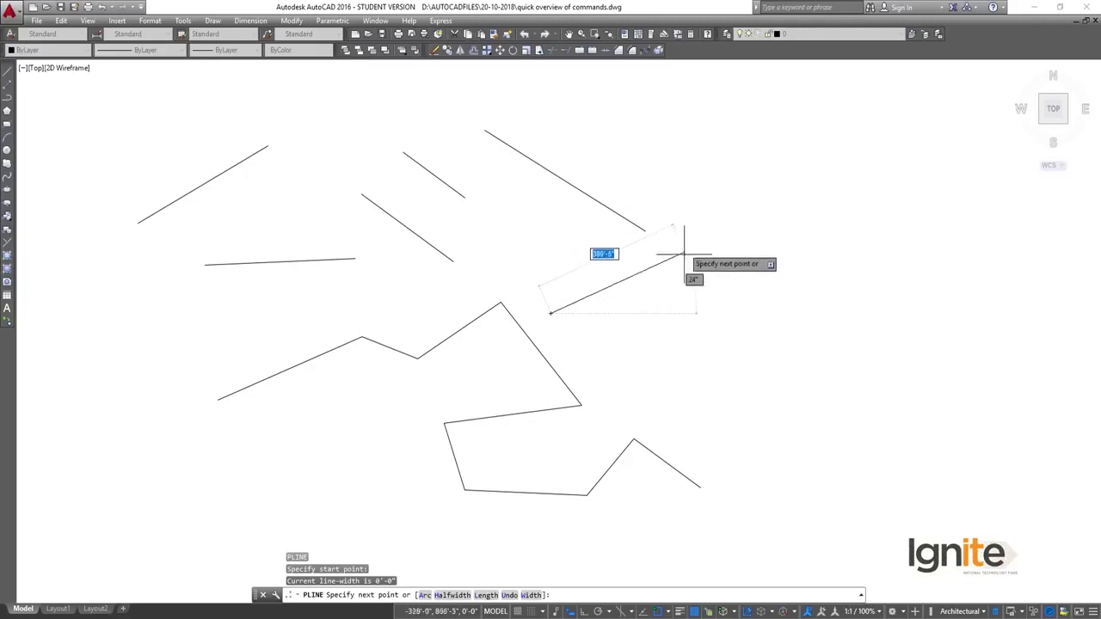
left_click(584, 612)
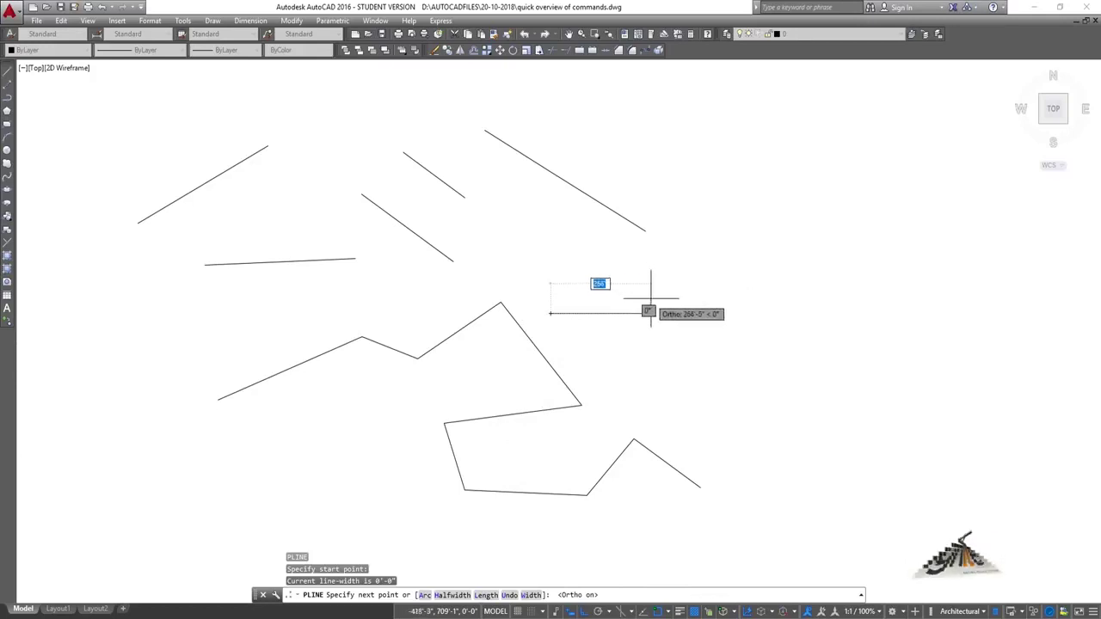
left_click(714, 292)
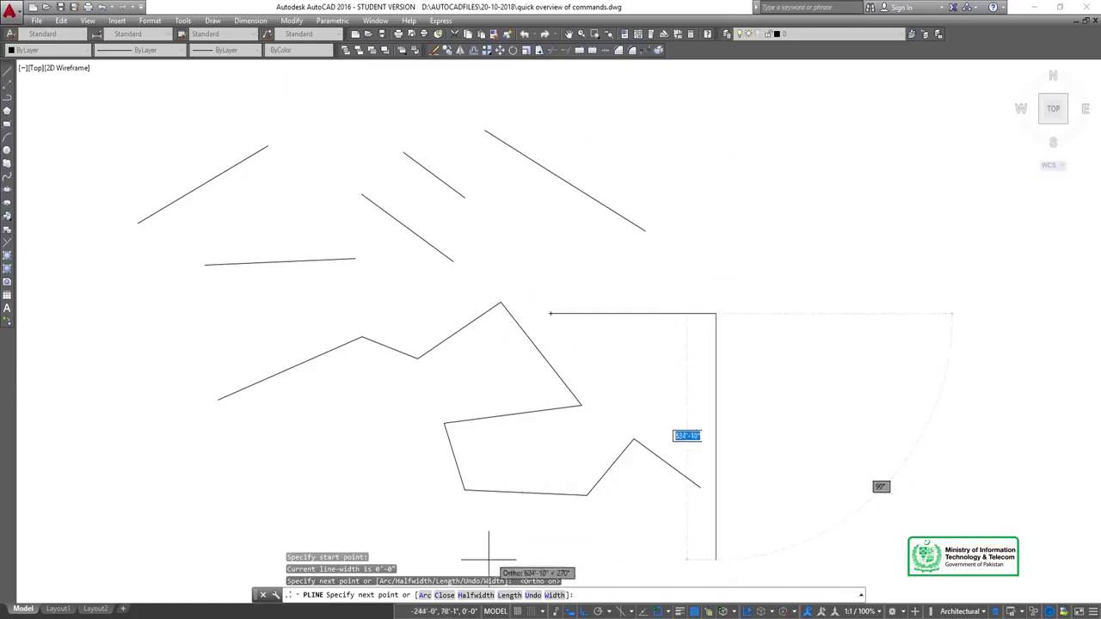
Set the polyline's starting and ending width to 4' and add a vertical segment upward, about 330' long
left_click(555, 595)
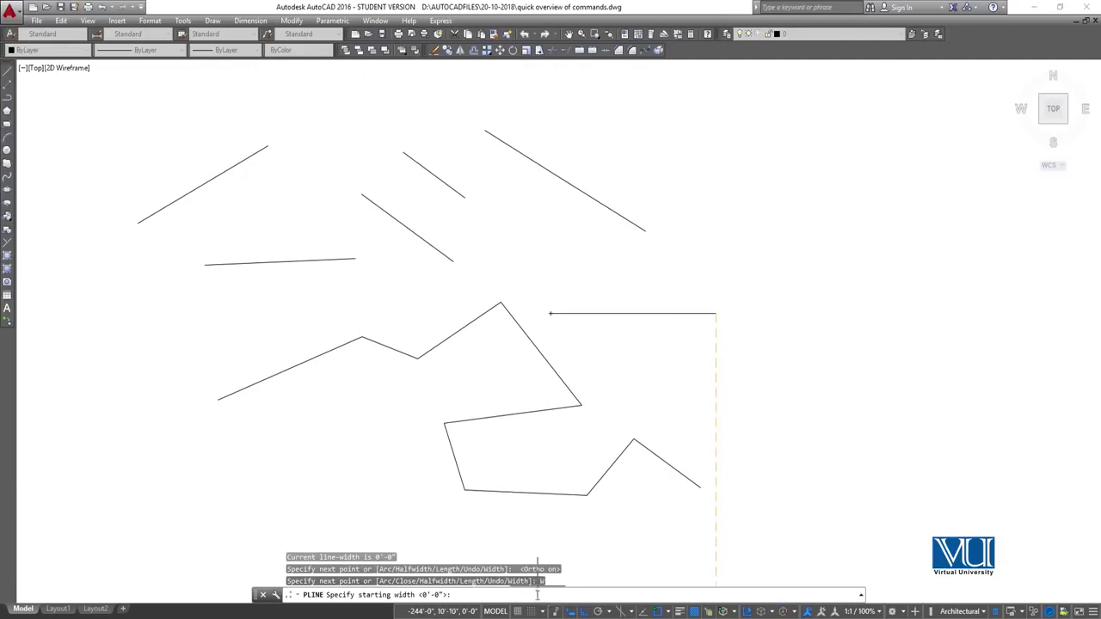
type("4'")
key("Return")
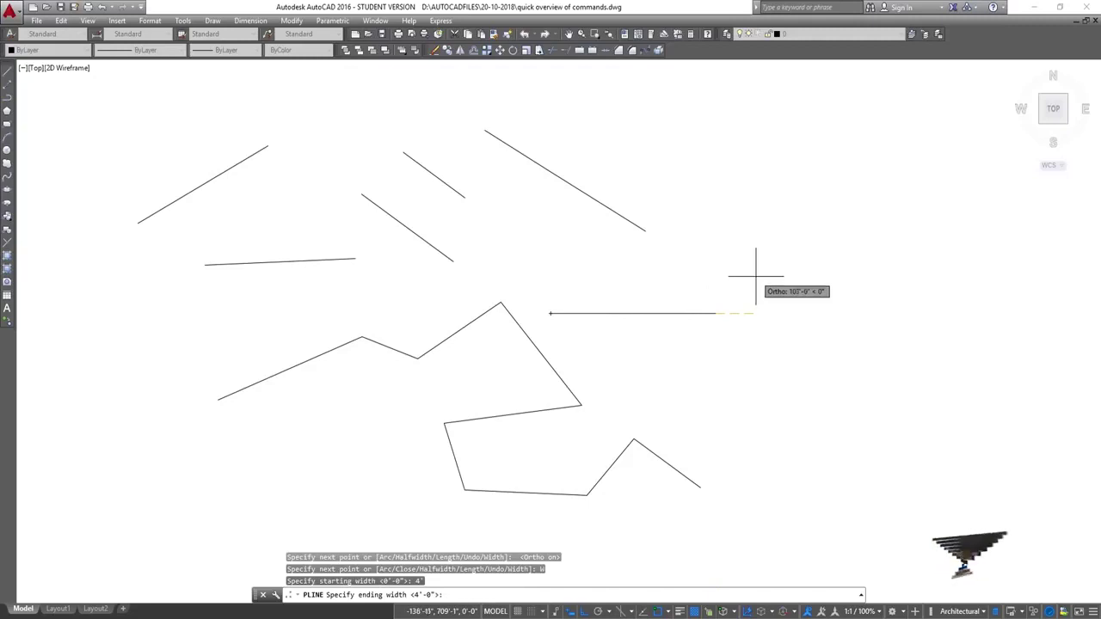
key("Return")
left_click(743, 185)
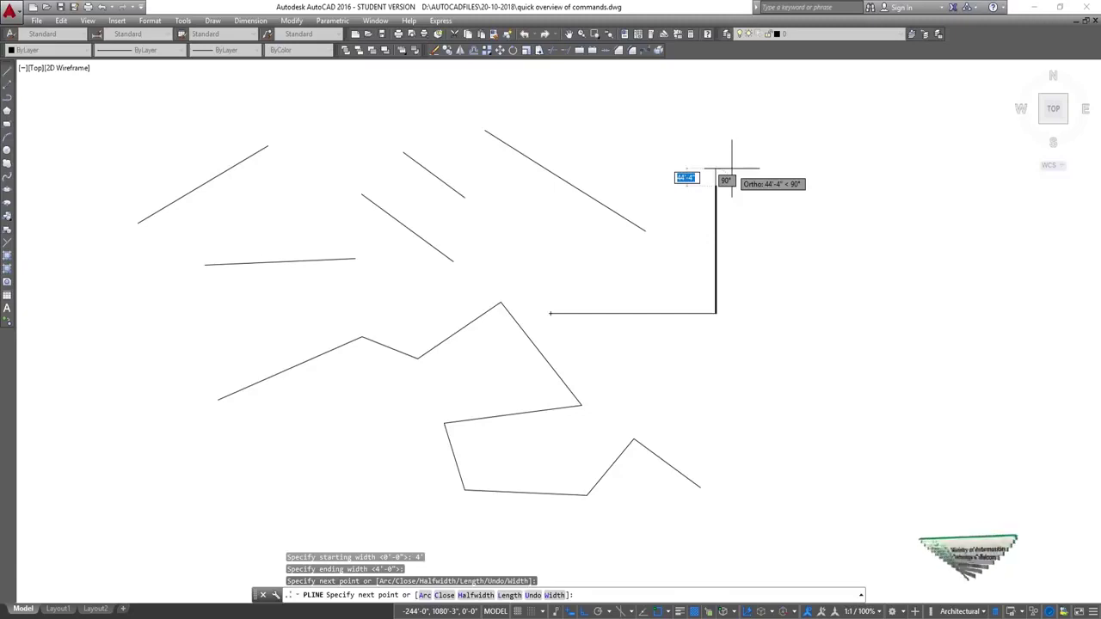
left_click(731, 172)
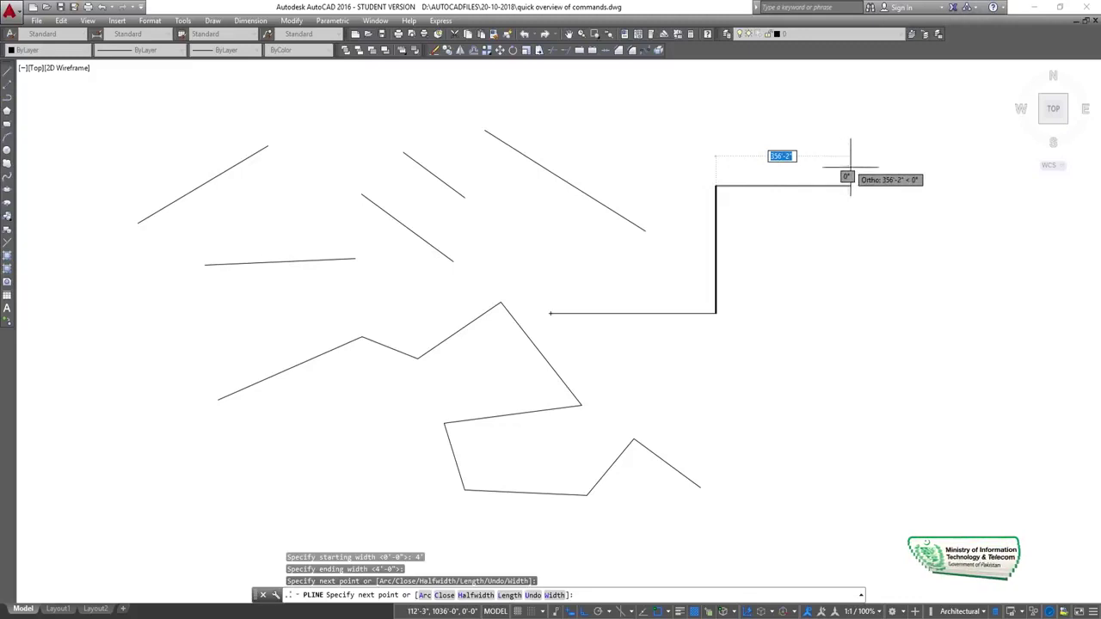
Set the polyline's starting and ending width to 10' and add a horizontal segment about 379' long to the right
left_click(554, 595)
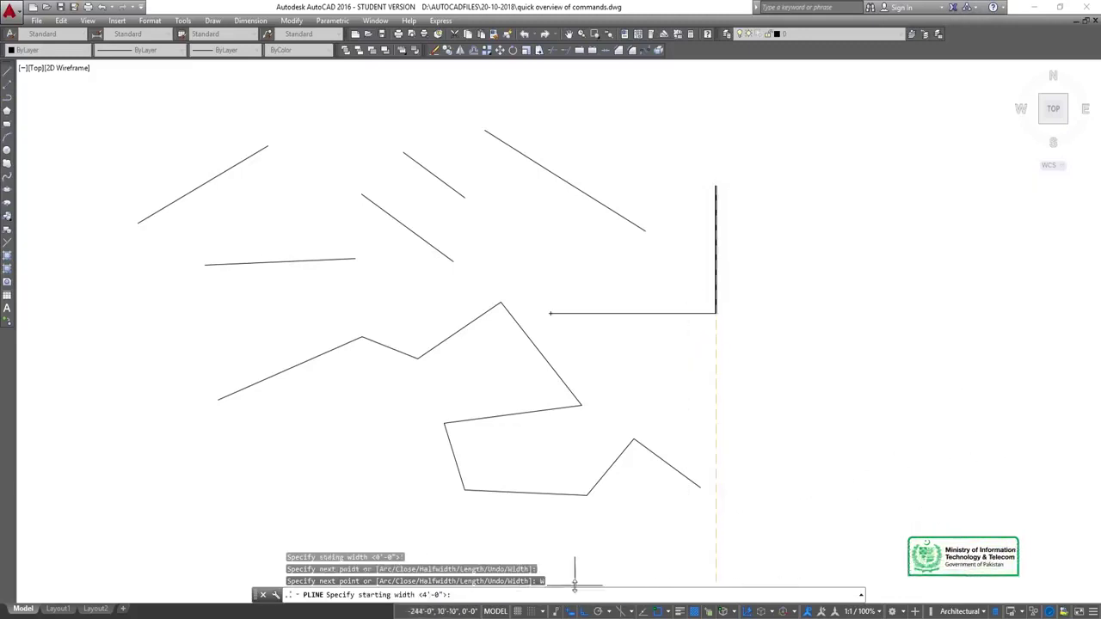
type("10")
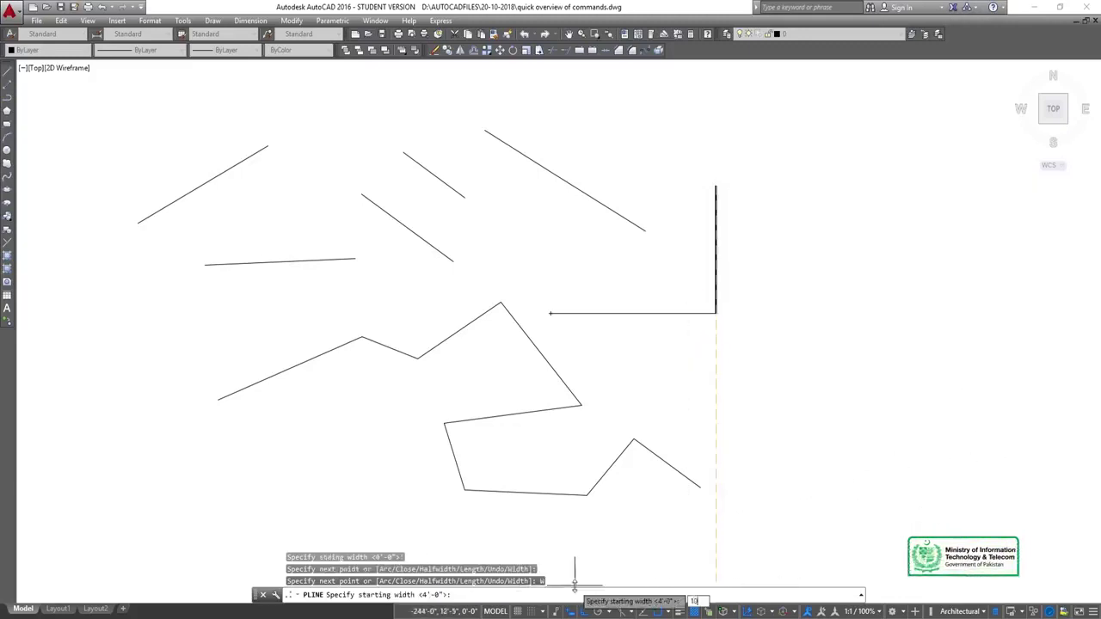
key("Return")
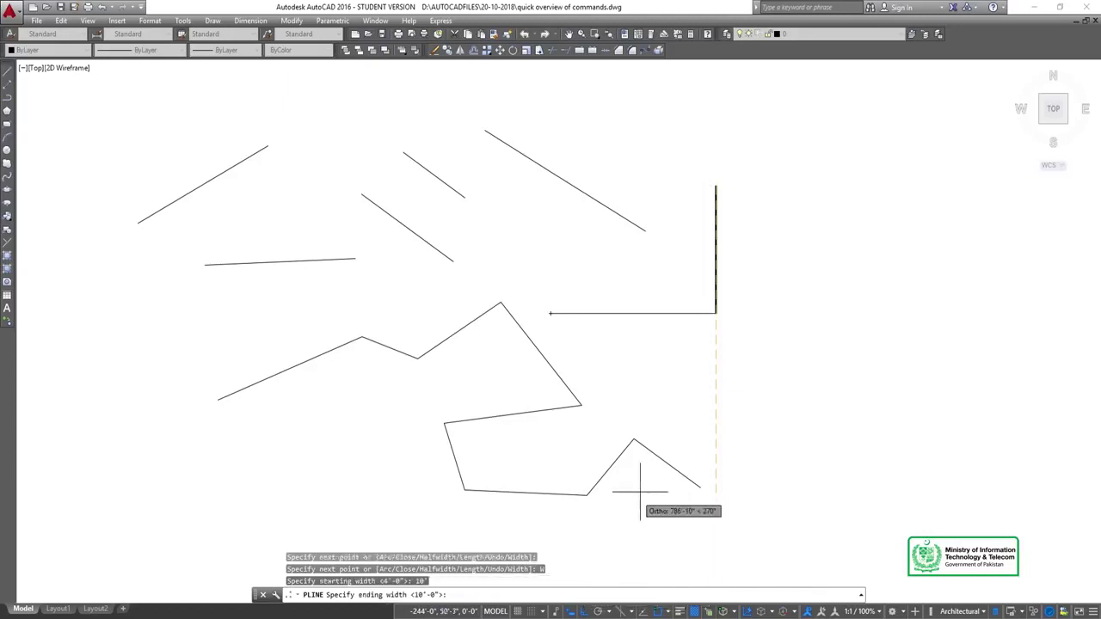
key("Return")
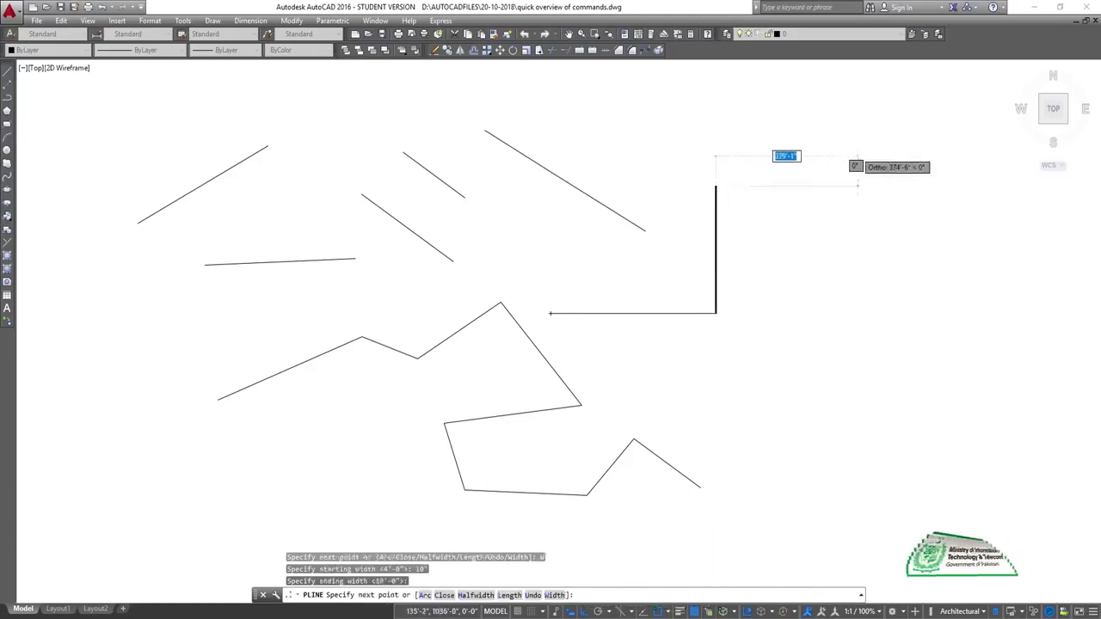
left_click(858, 159)
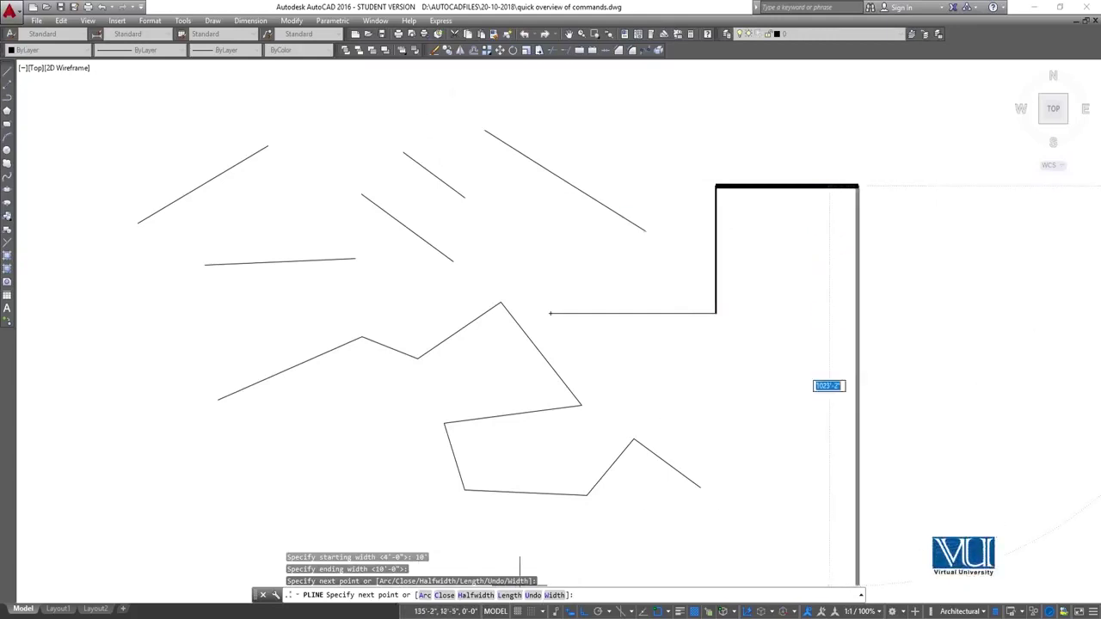
Set the polyline's starting and ending width to 50', add a downward segment about 672' long, and end the polyline
left_click(555, 594)
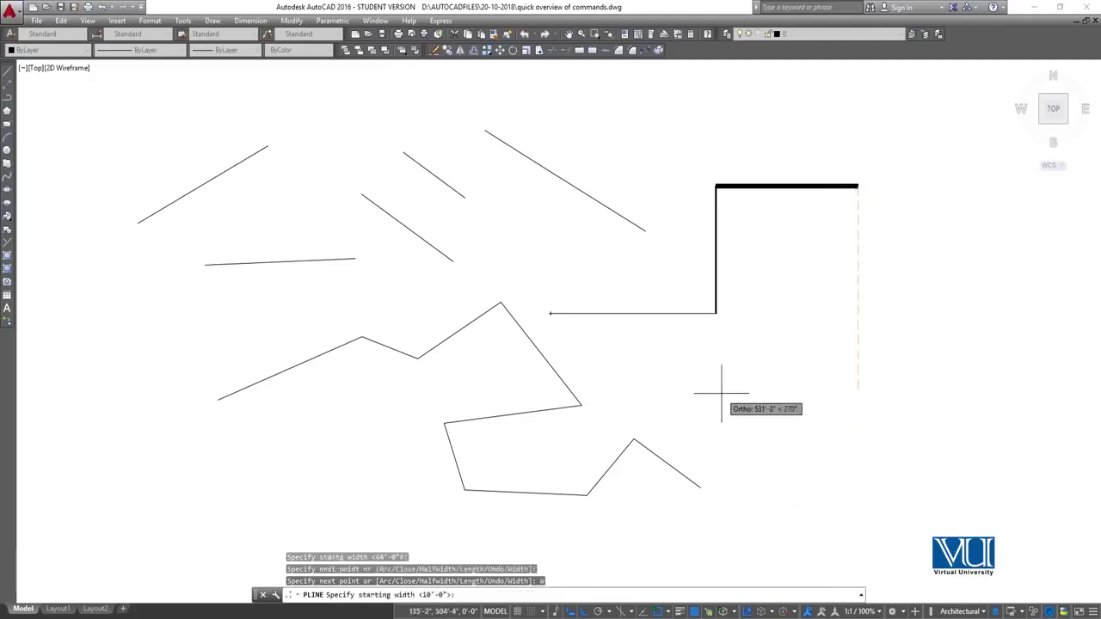
type("5")
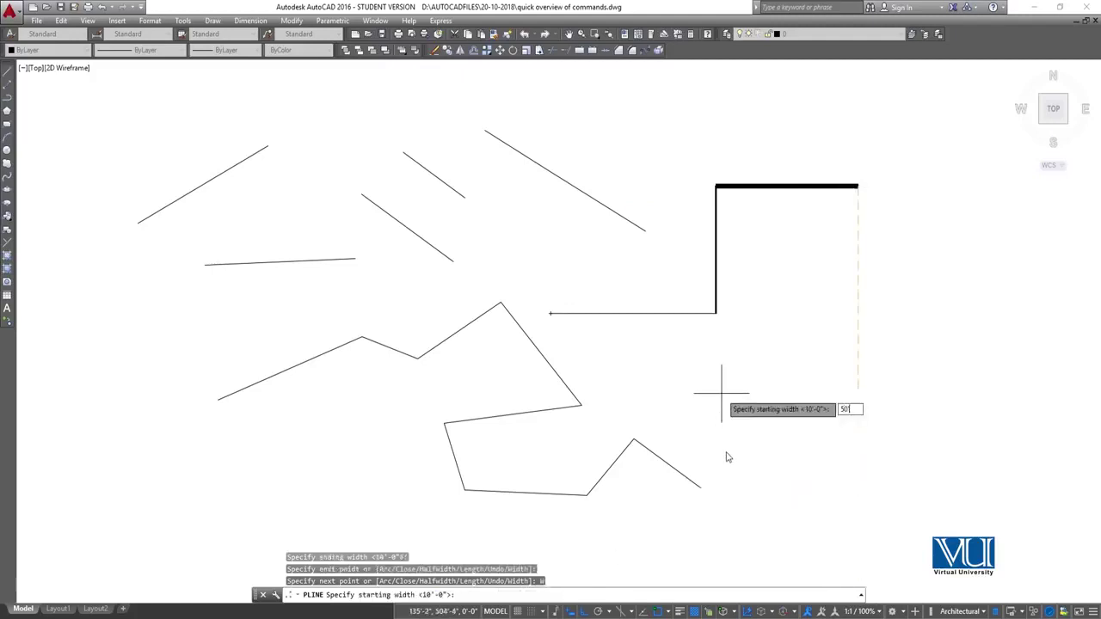
type("0")
key("Return")
key("Return")
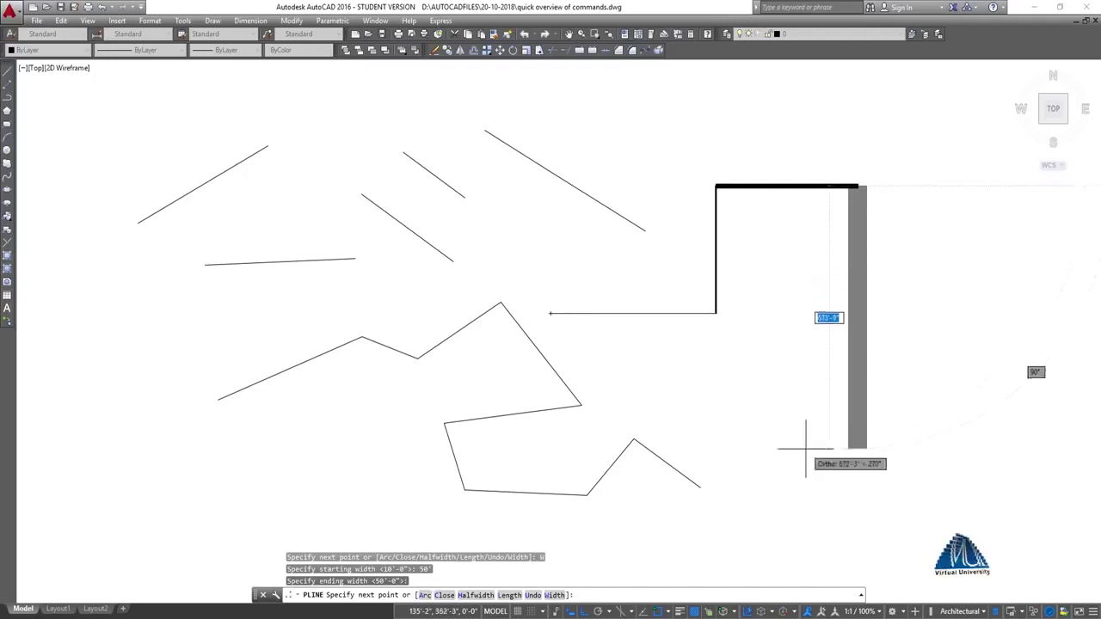
left_click(806, 448)
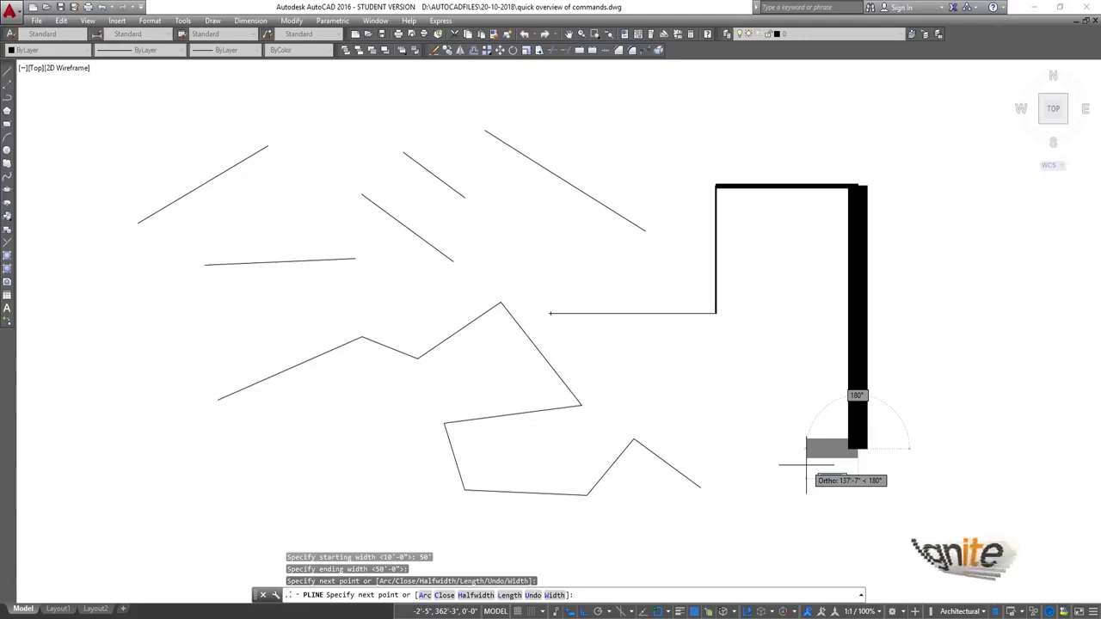
key("Escape")
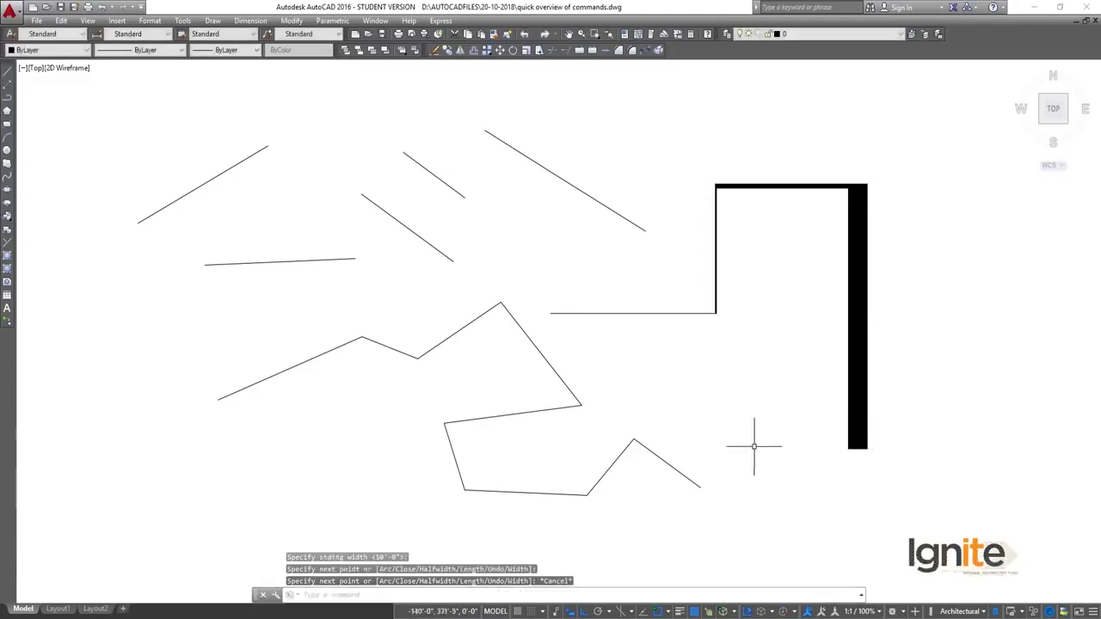
Draw a single horizontal line above the long sloping polyline with the Line command, ending above the stepped polyline's vertical 4' segment
type("l")
key("Return")
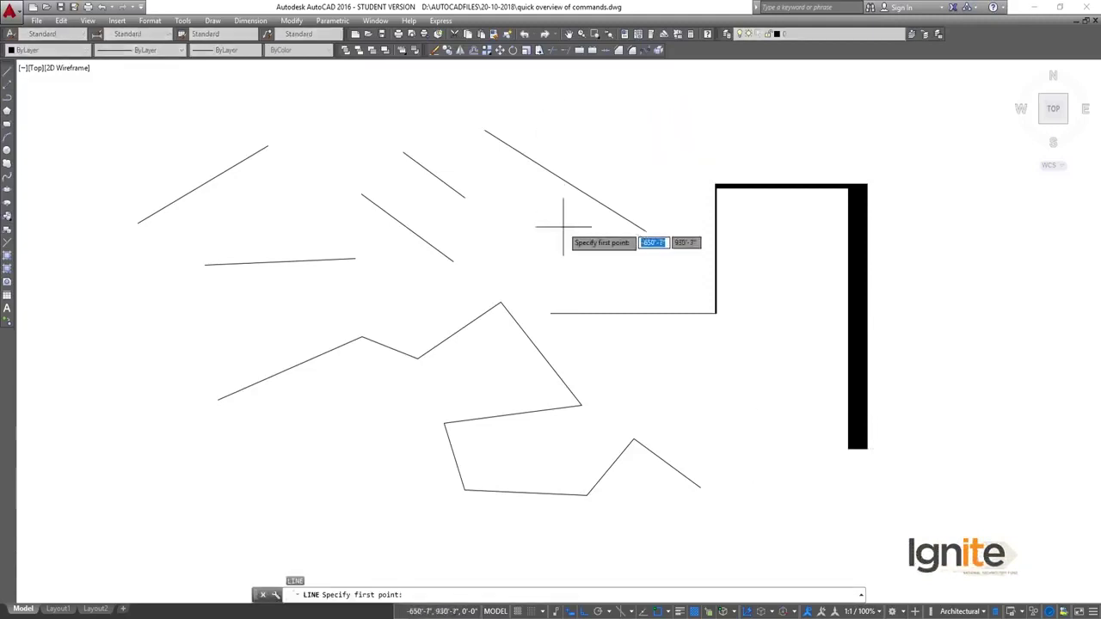
left_click(564, 137)
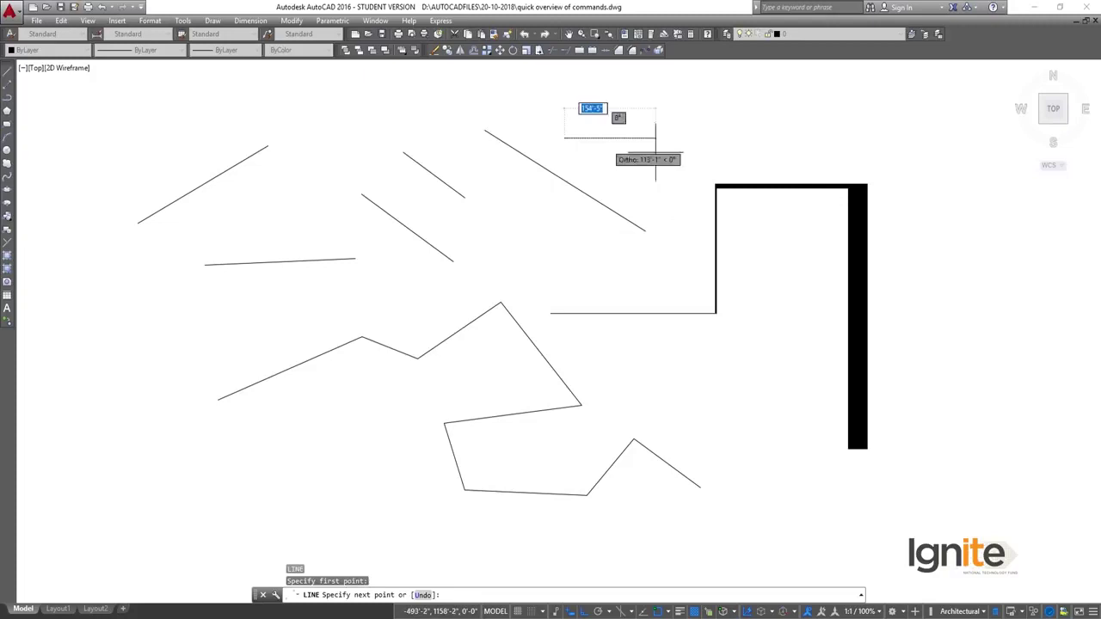
left_click(723, 145)
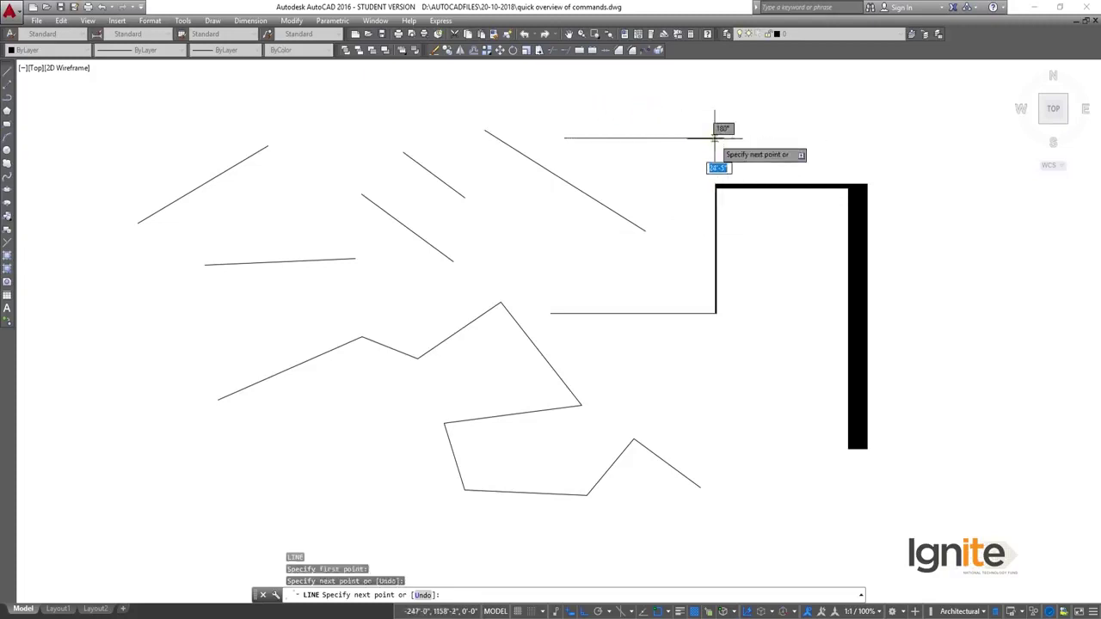
key("Return")
Draw a single-segment horizontal polyline just below the zigzag's lower starting end, with starting and ending width 0
type("pl")
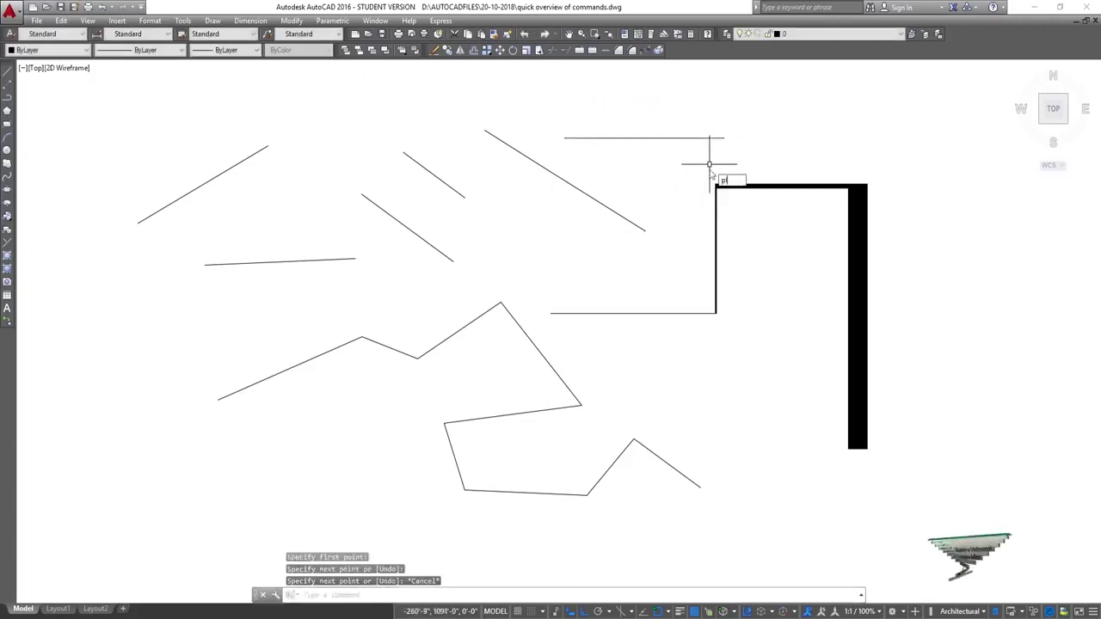
key("Return")
left_click(101, 421)
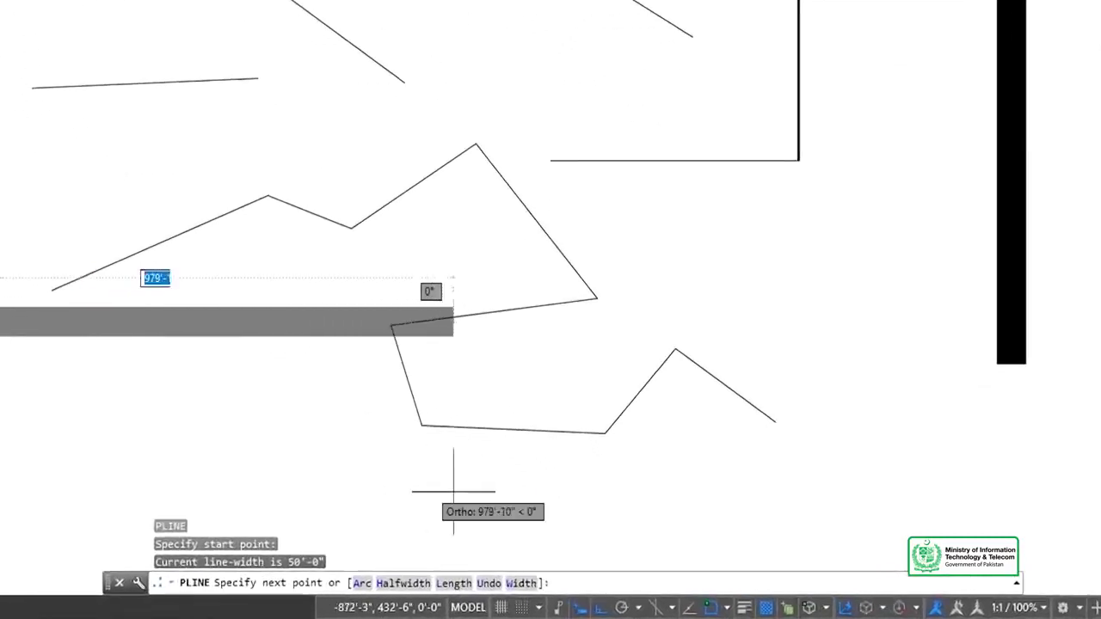
left_click(509, 584)
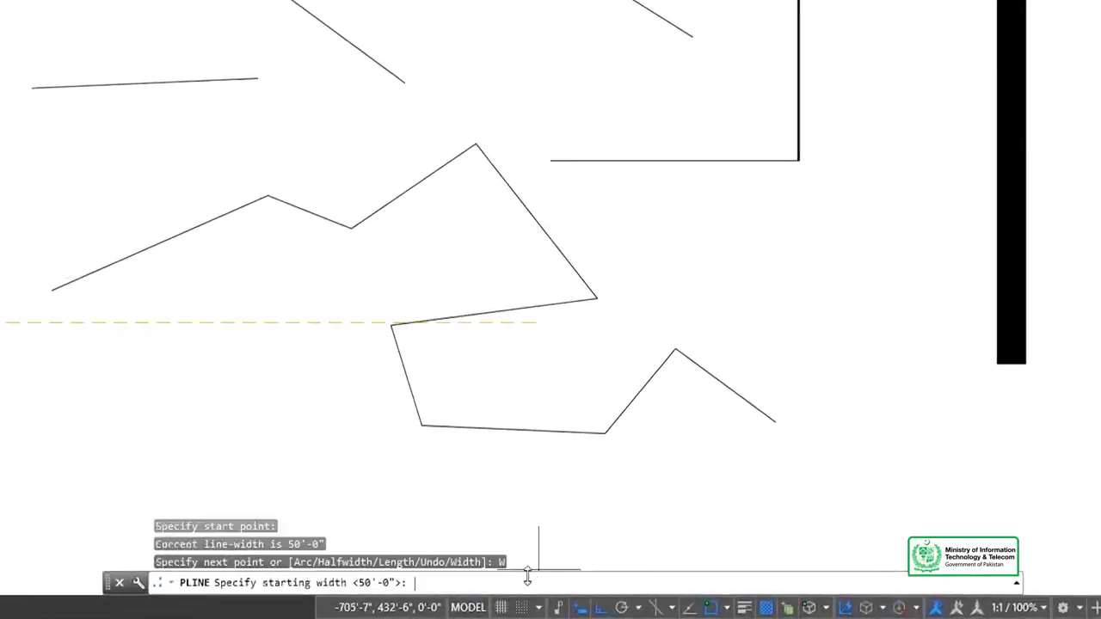
type("0")
key("Return")
type("0")
key("Return")
left_click(293, 331)
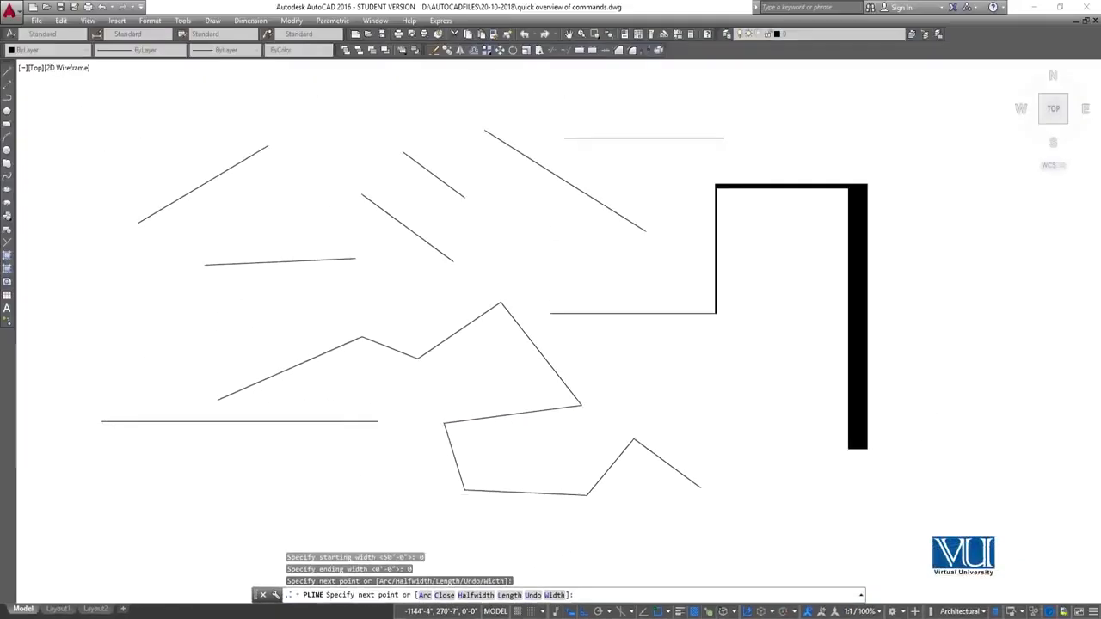
key("Escape")
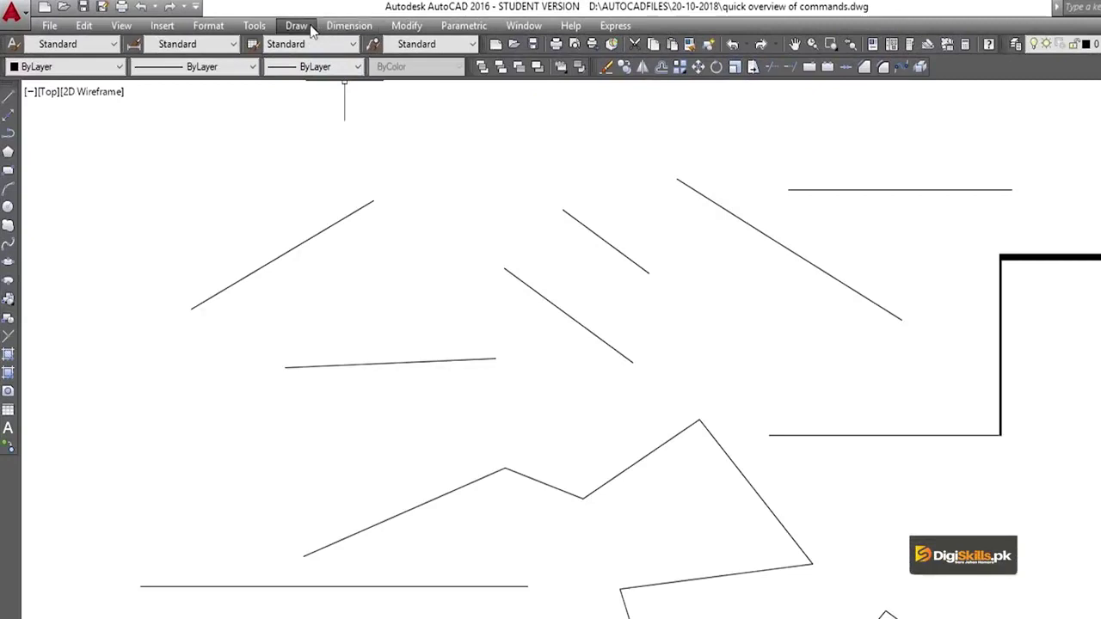
Draw a six-sided polygon inscribed in a circle of about 113' radius, below the nearly horizontal line's starting end
left_click(297, 25)
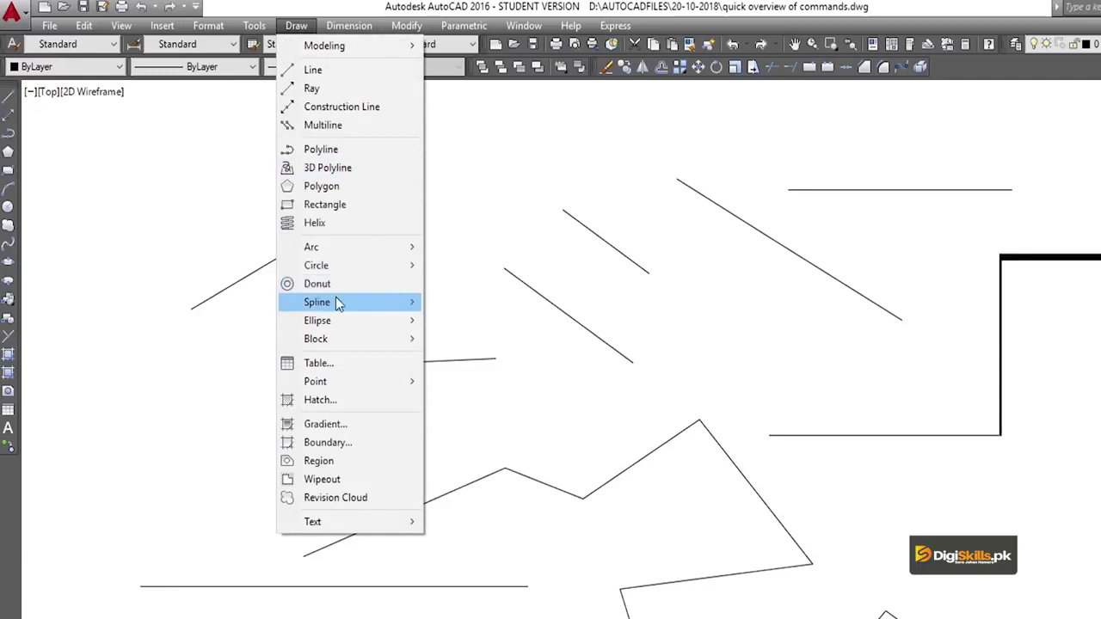
left_click(340, 187)
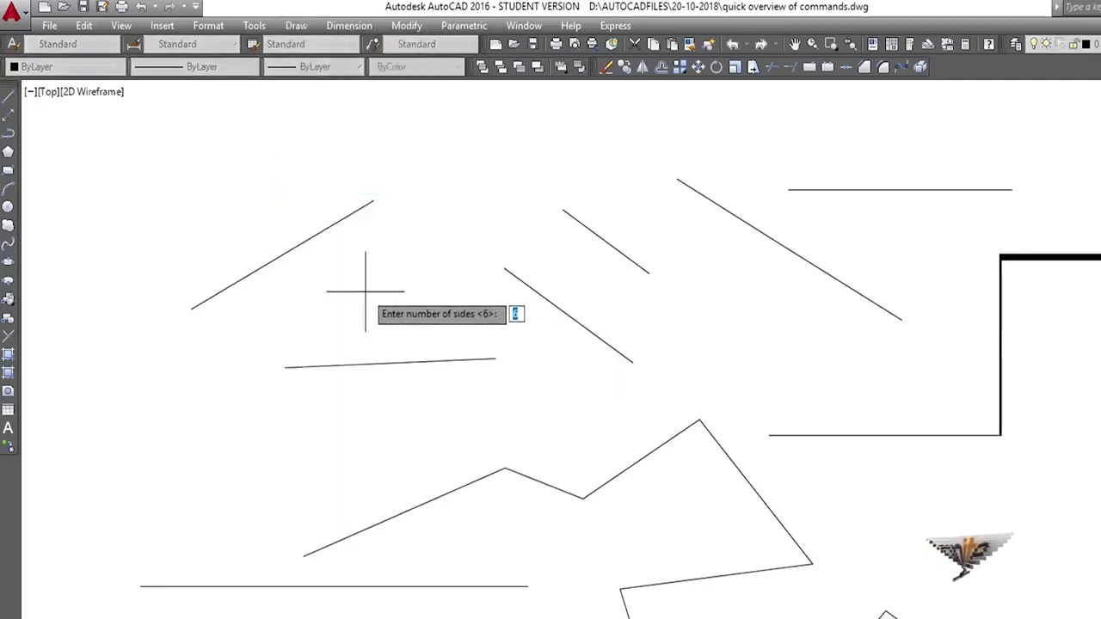
key("Return")
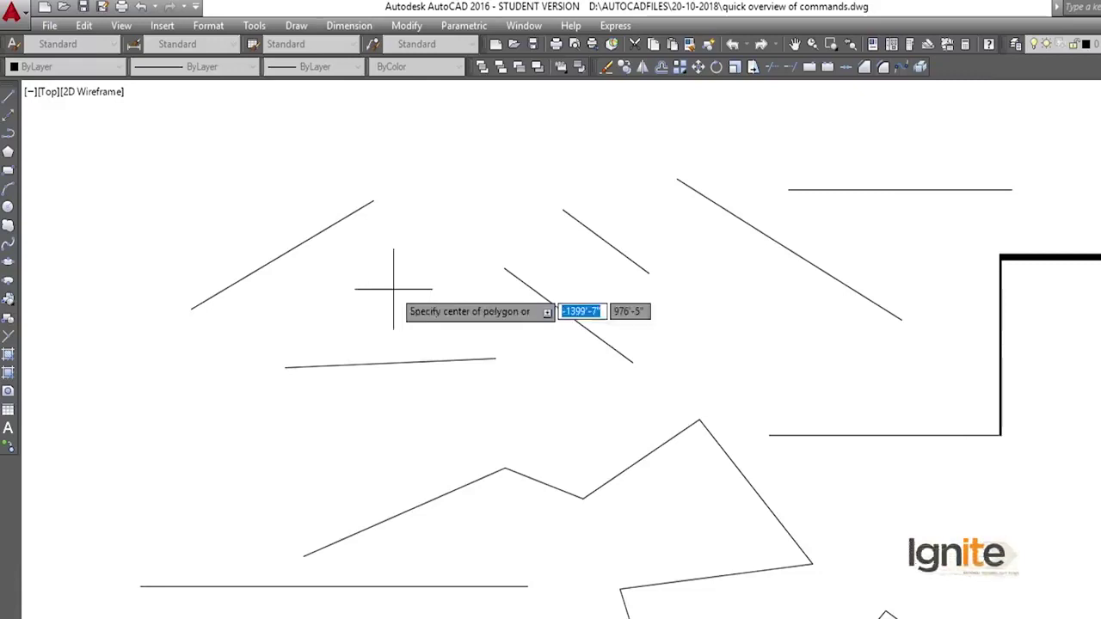
left_click(262, 431)
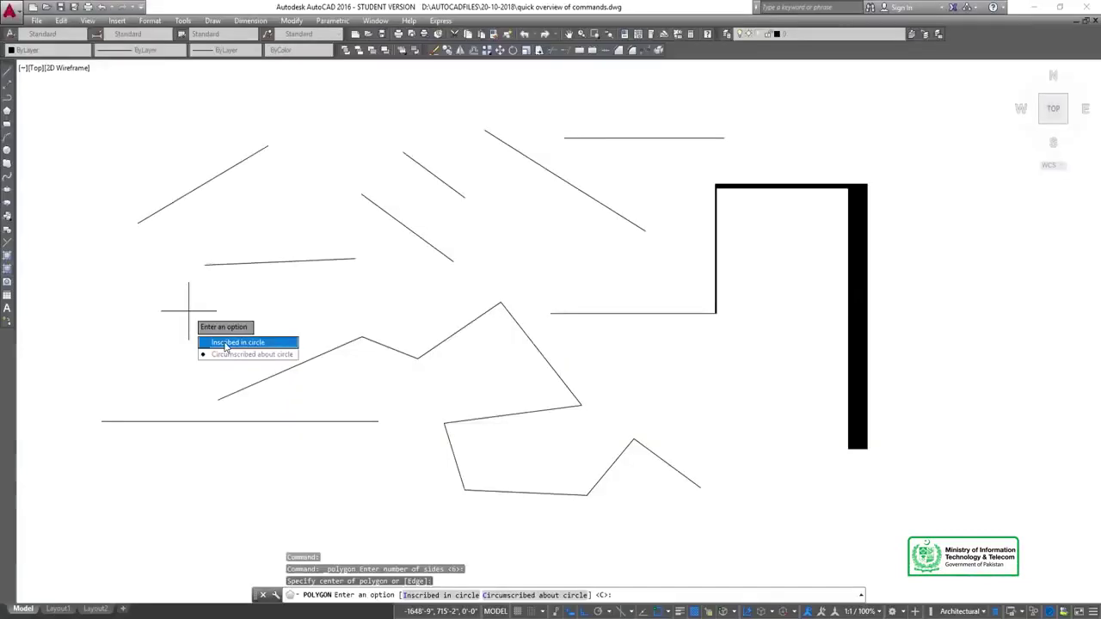
left_click(224, 344)
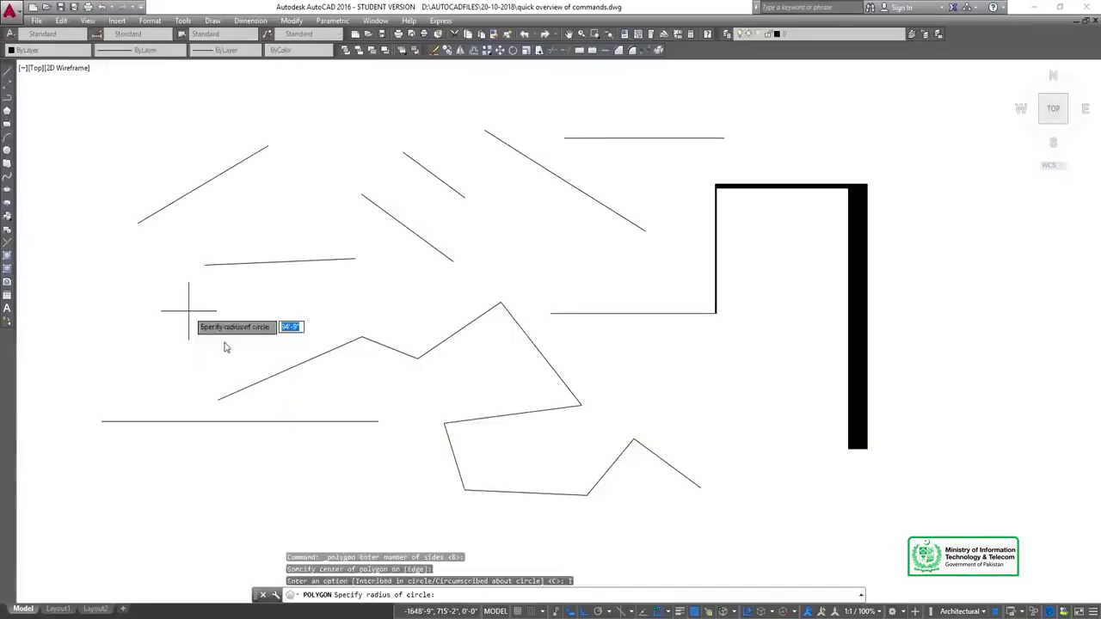
left_click(229, 320)
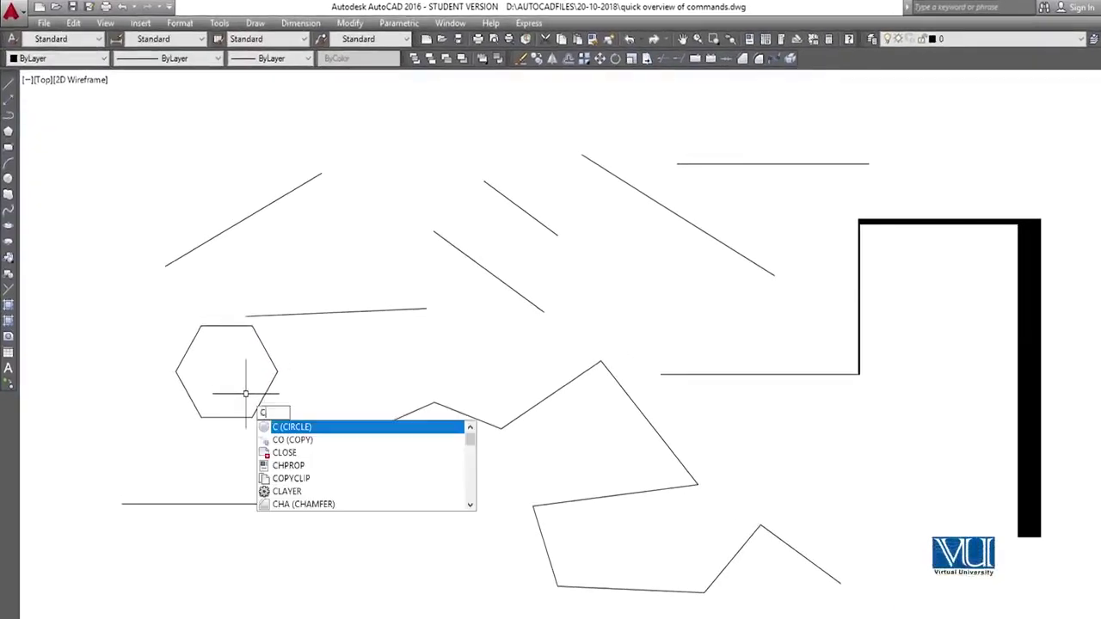
Draw a circle centred on the hexagon with its radius reaching the hexagon's right vertex, about 113'
key("Return")
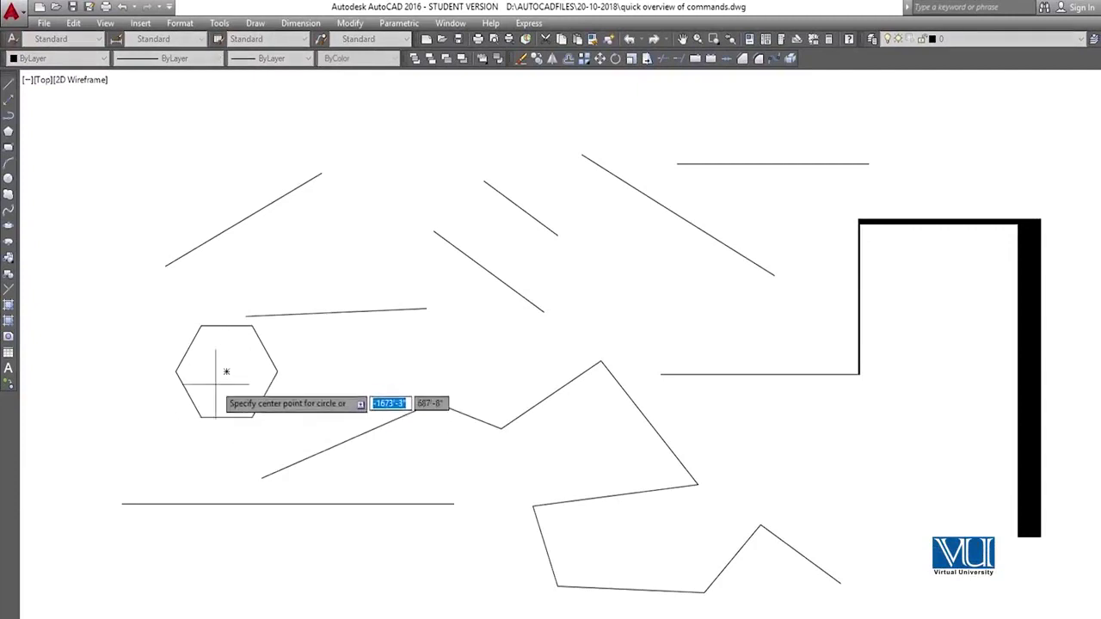
left_click(225, 371)
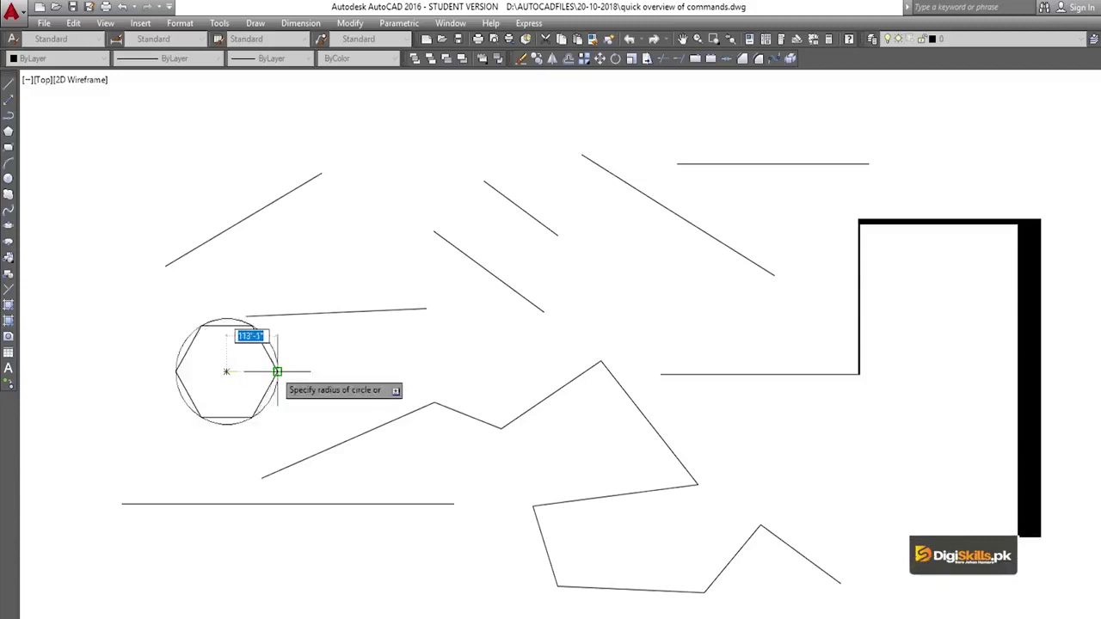
left_click(277, 372)
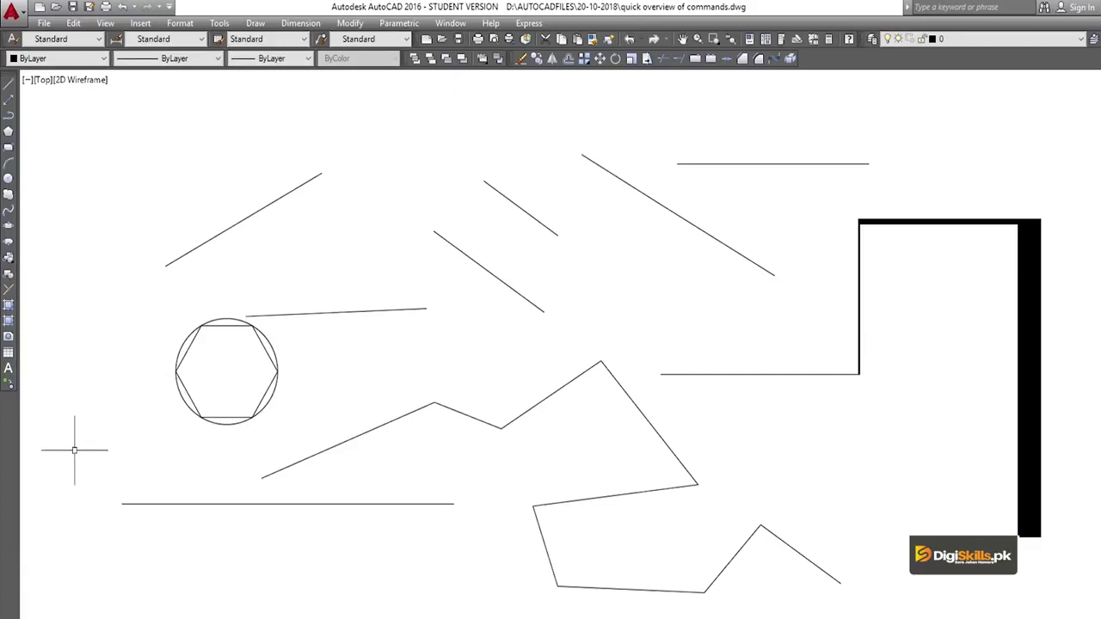